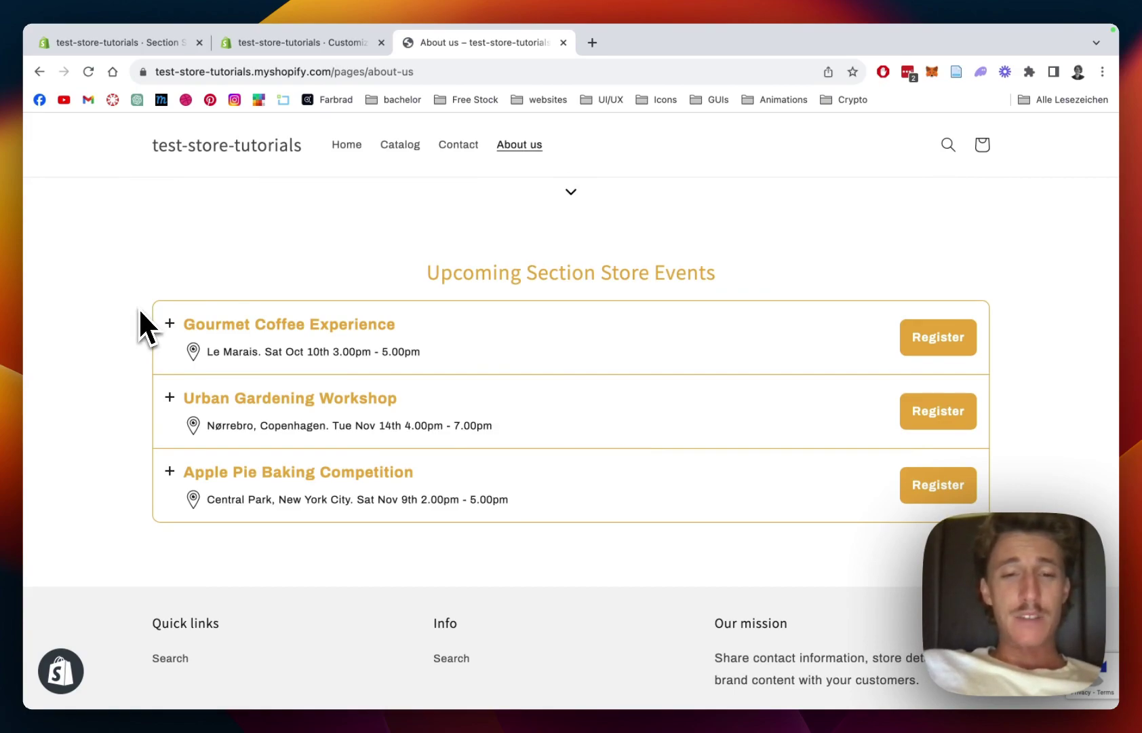
- Examine the Upcoming Section Store Events list on the About us page, expanding and collapsing its event tabs
{"action": "scroll", "coordinate": [138, 307], "scroll_direction": "up", "scroll_amount": 1}
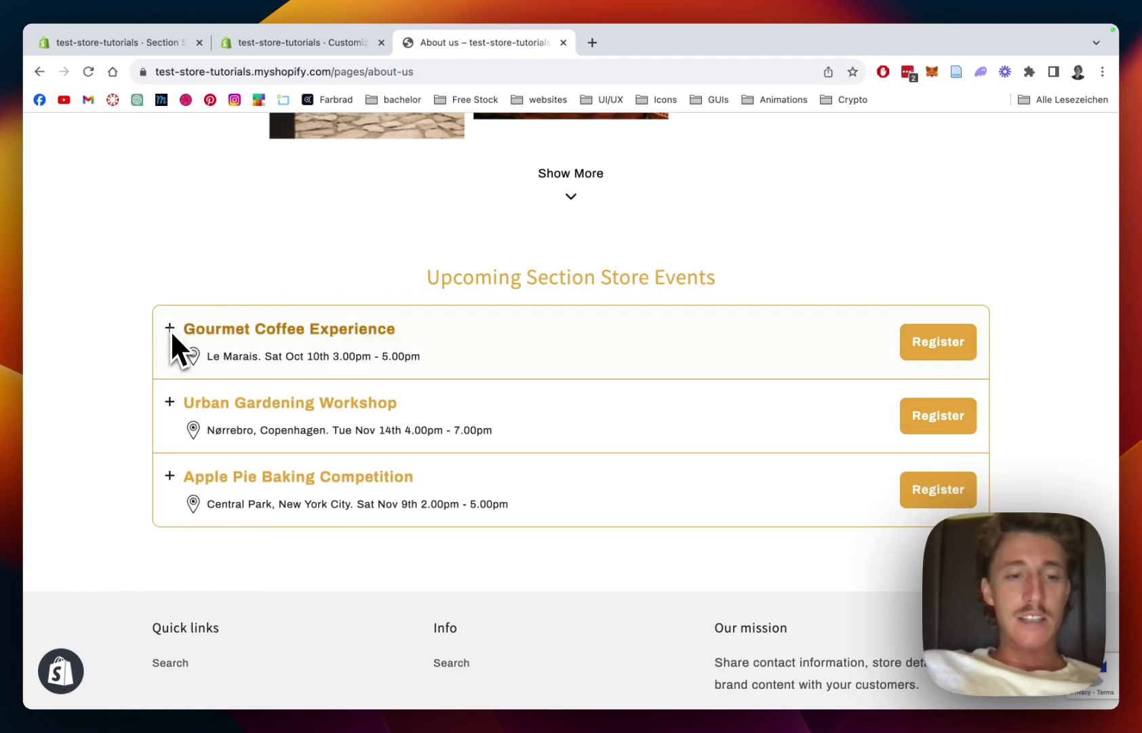
{"action": "left_click", "coordinate": [169, 330]}
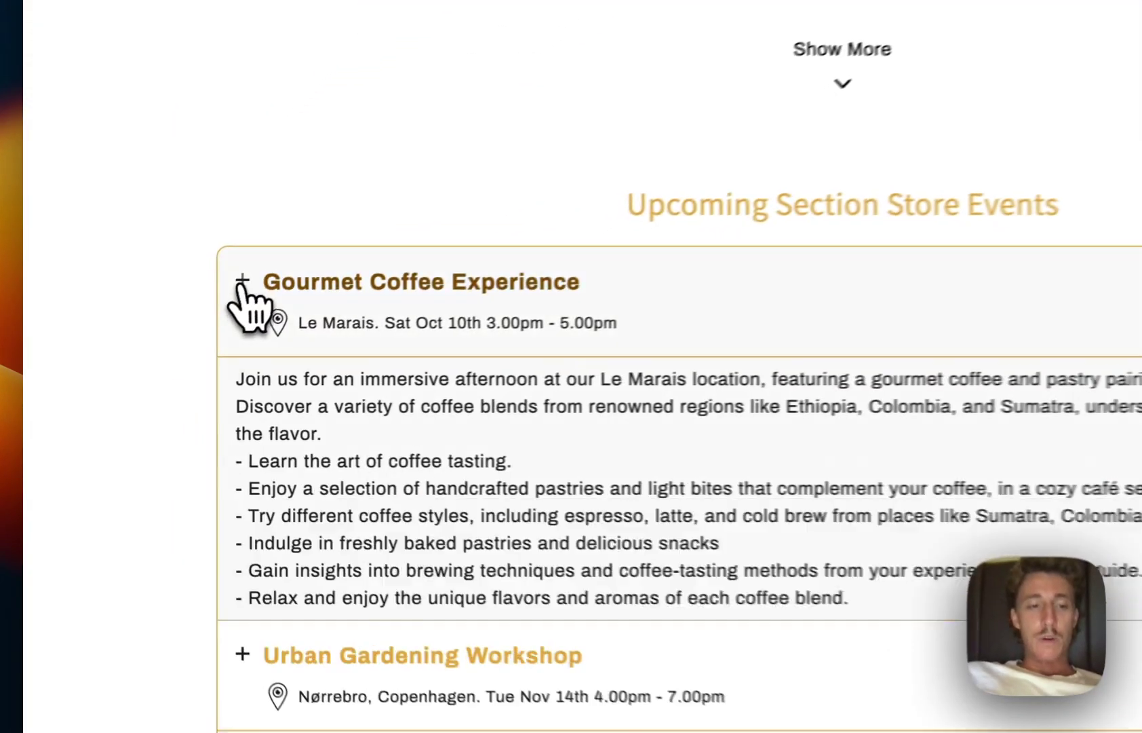
{"action": "left_click", "coordinate": [242, 285]}
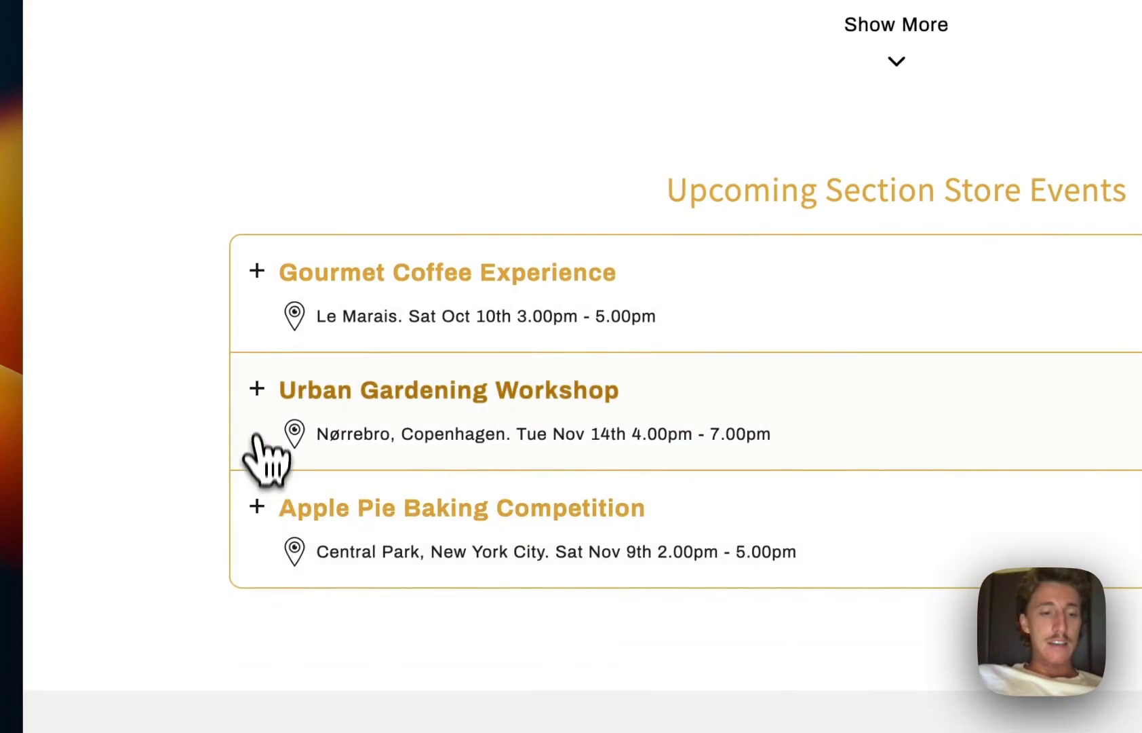
{"action": "left_click", "coordinate": [241, 410]}
{"action": "left_click", "coordinate": [257, 390]}
{"action": "left_click", "coordinate": [256, 434]}
{"action": "left_click", "coordinate": [255, 444]}
{"action": "left_click", "coordinate": [258, 332]}
{"action": "left_click", "coordinate": [257, 329]}
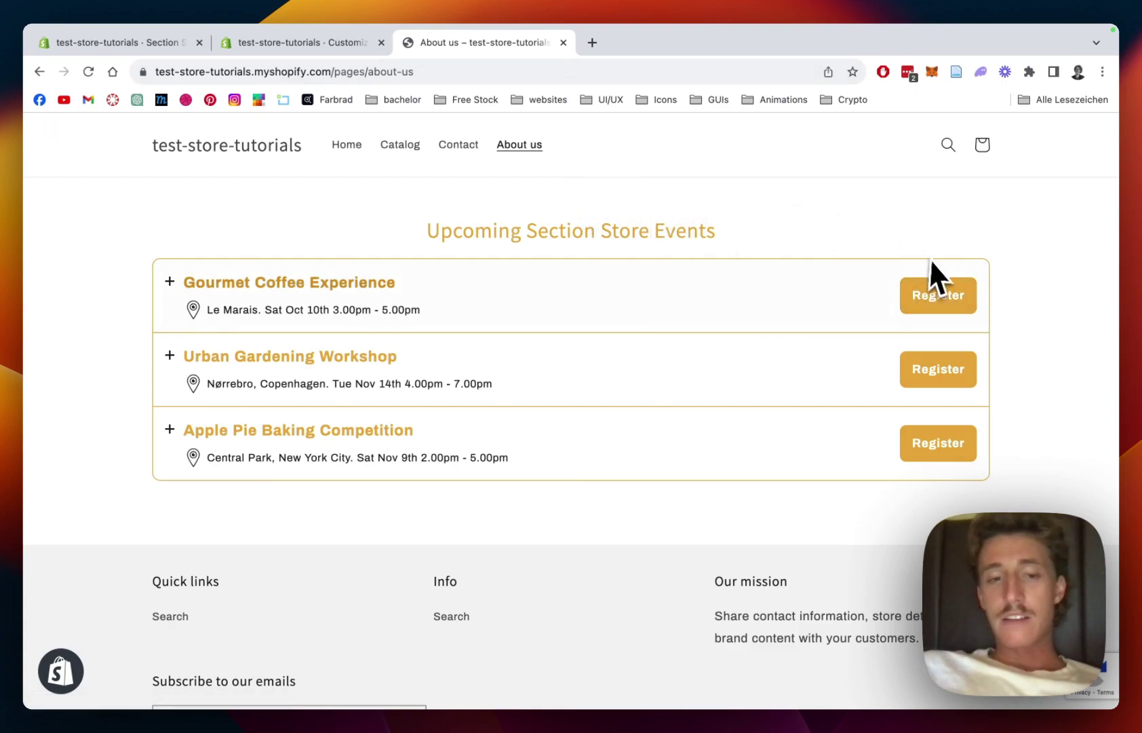
- Look over the rest of the About us page and recheck how each of the three event tabs opens and closes
{"action": "scroll", "coordinate": [636, 407], "scroll_direction": "up", "scroll_amount": 5}
{"action": "scroll", "coordinate": [562, 382], "scroll_direction": "up", "scroll_amount": 15}
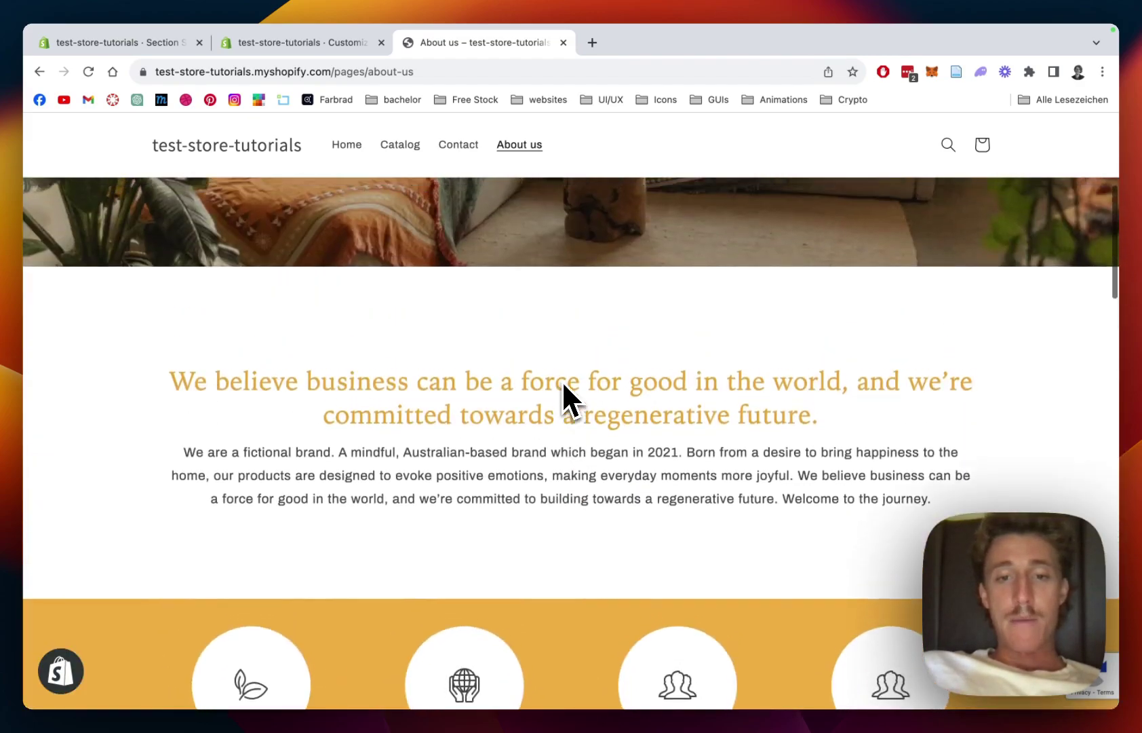
{"action": "scroll", "coordinate": [563, 384], "scroll_direction": "up", "scroll_amount": 3}
{"action": "scroll", "coordinate": [564, 385], "scroll_direction": "down", "scroll_amount": 20}
{"action": "scroll", "coordinate": [563, 384], "scroll_direction": "up", "scroll_amount": 3}
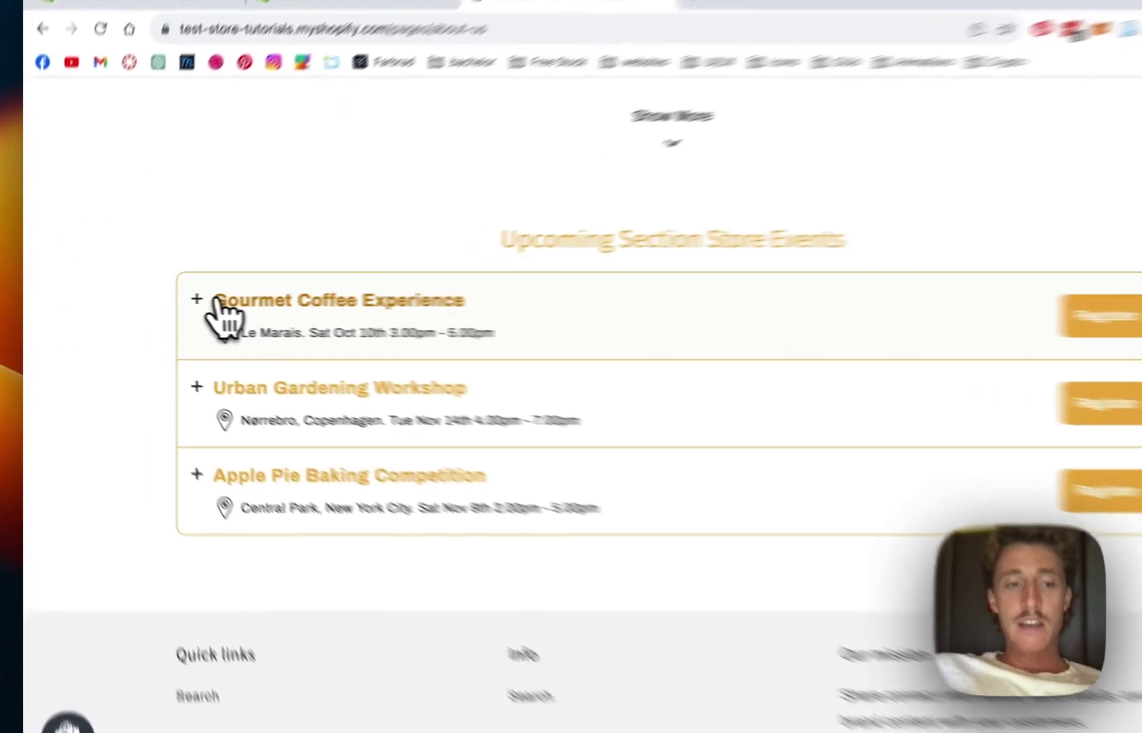
{"action": "left_click", "coordinate": [189, 301]}
{"action": "left_click", "coordinate": [188, 304]}
{"action": "left_click", "coordinate": [331, 422]}
{"action": "left_click", "coordinate": [331, 422]}
{"action": "left_click", "coordinate": [375, 546]}
{"action": "left_click", "coordinate": [378, 547]}
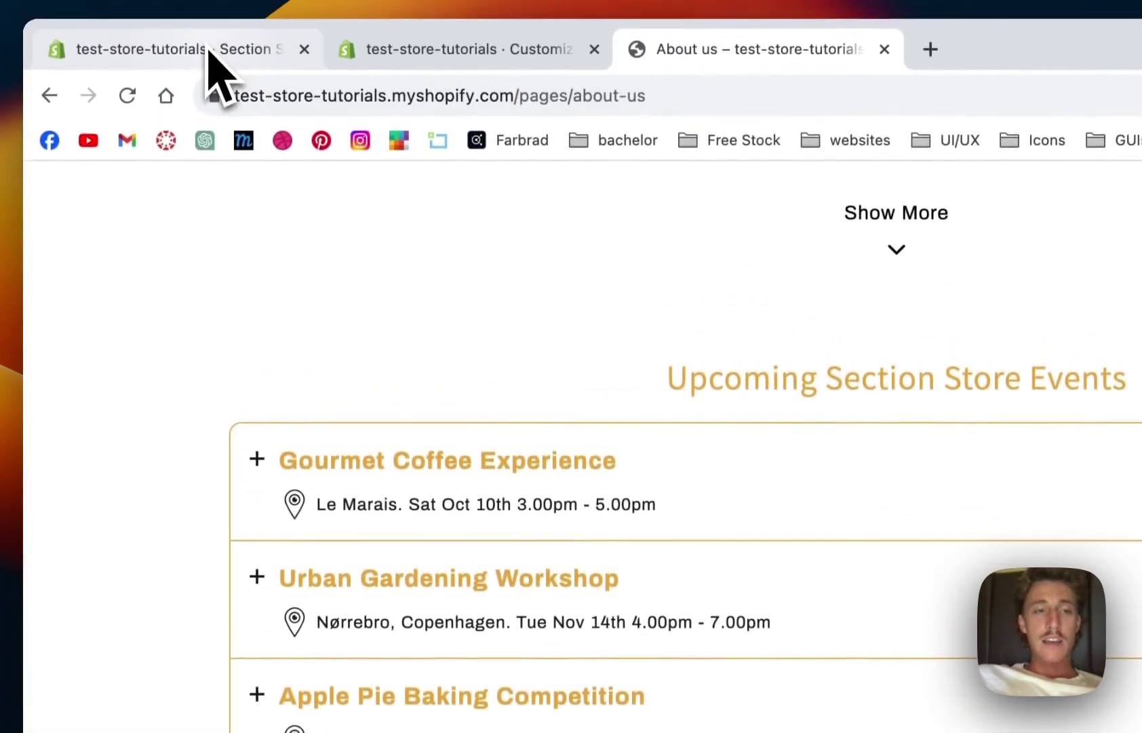
- In the Section Store app, search the section library for "tabbed" and review the Tabbed Content section's page
{"action": "left_click", "coordinate": [209, 51]}
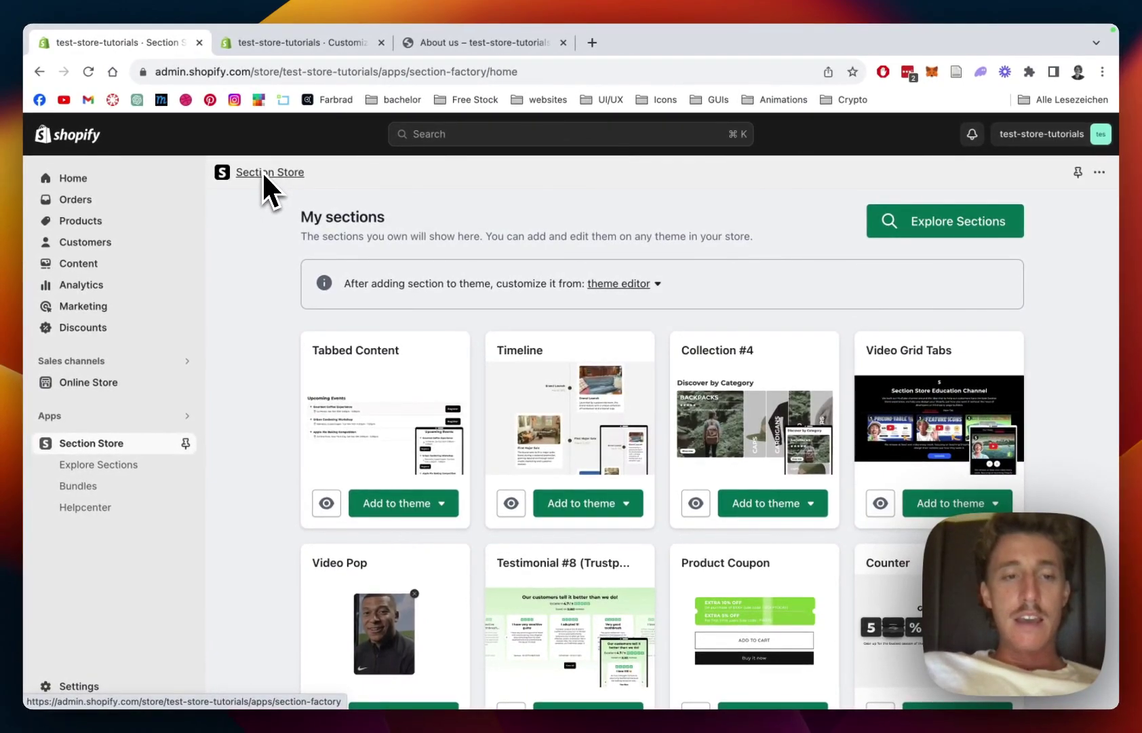
{"action": "scroll", "coordinate": [224, 282], "scroll_direction": "up", "scroll_amount": 2}
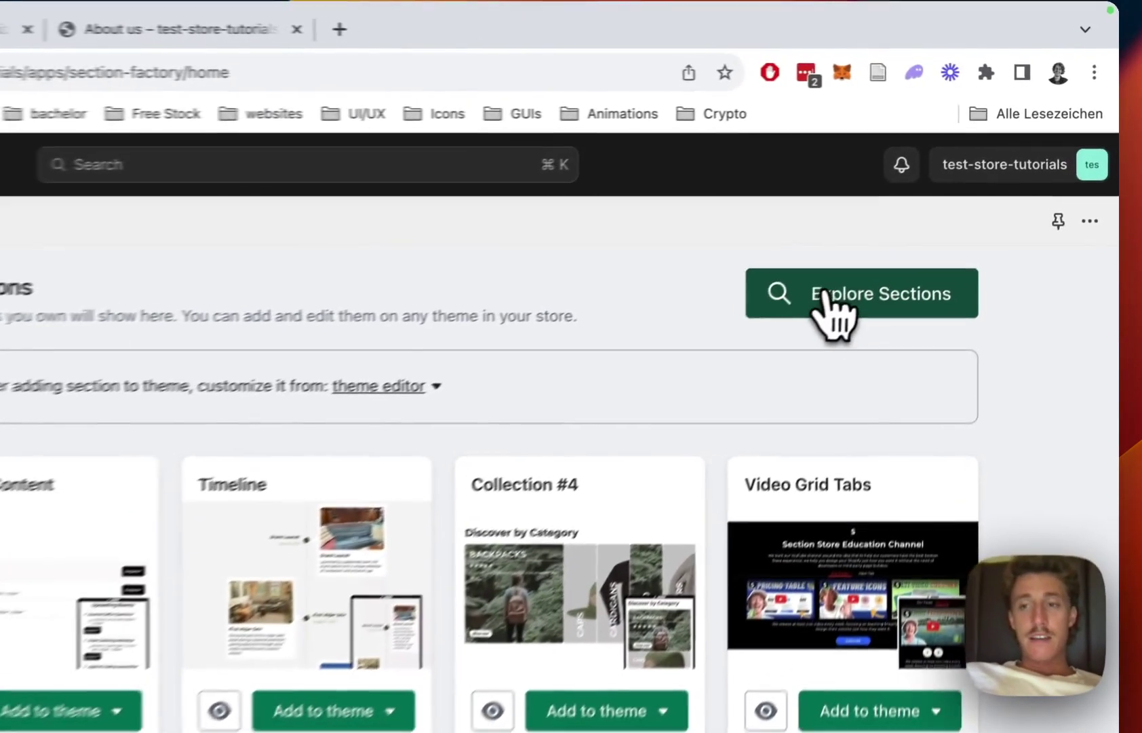
{"action": "left_click", "coordinate": [922, 223]}
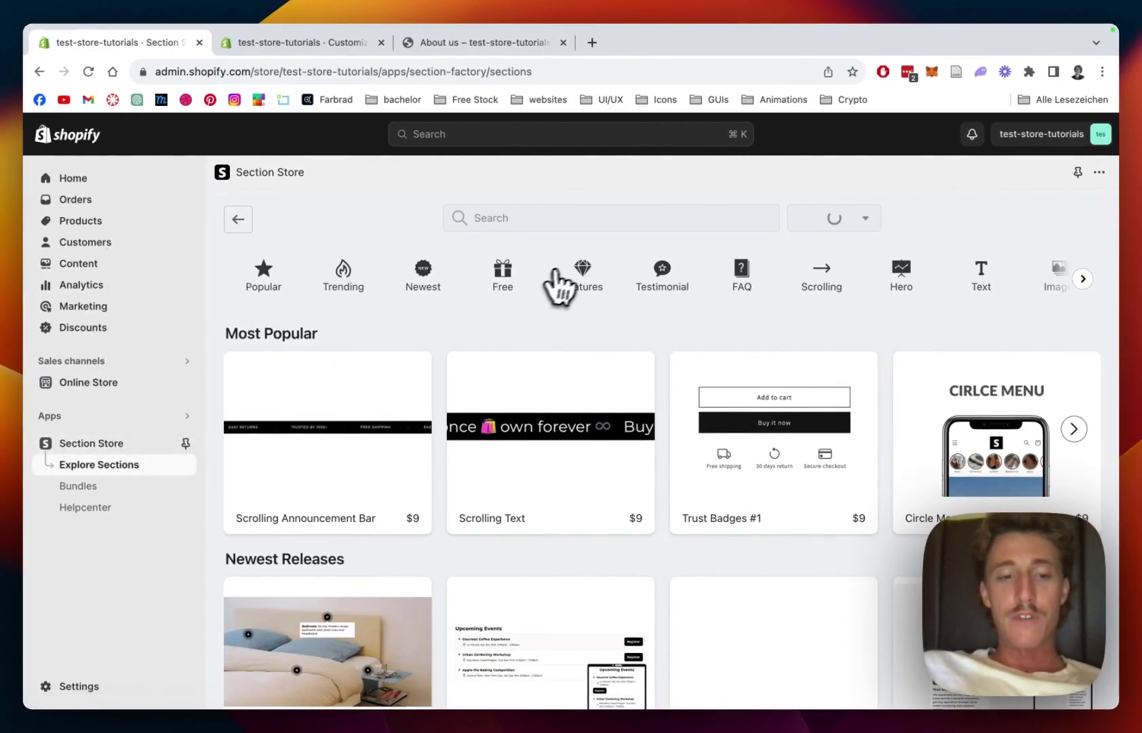
{"action": "left_click", "coordinate": [524, 217]}
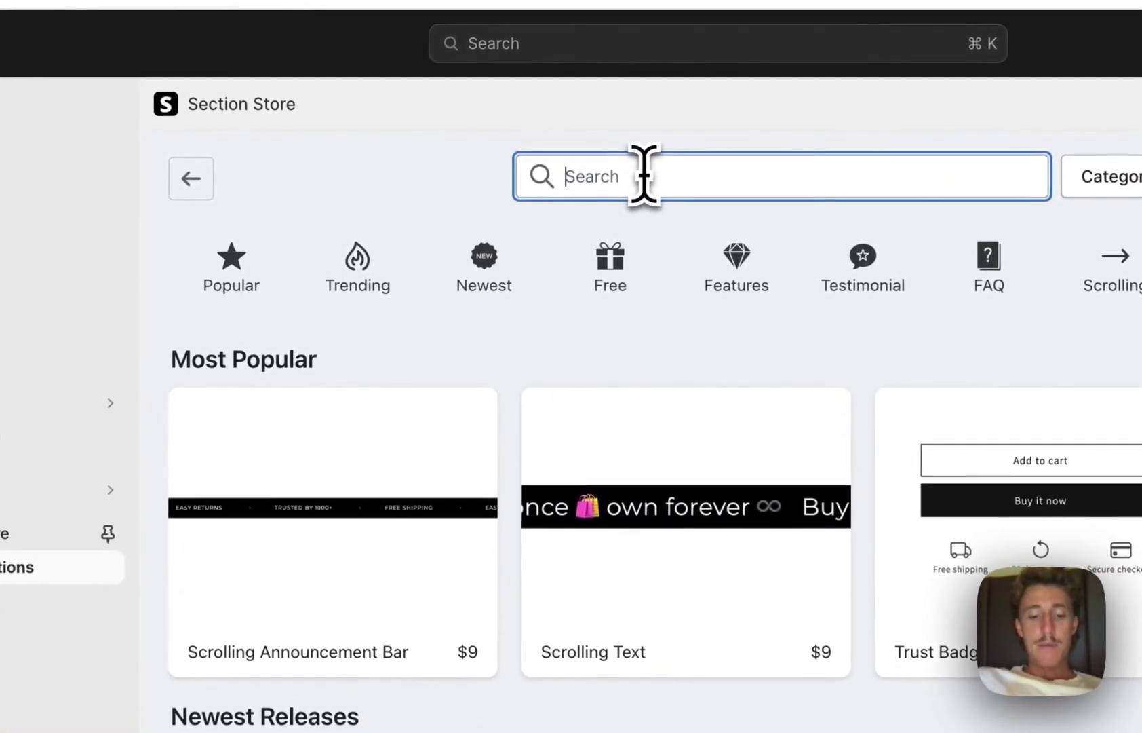
{"action": "type", "text": "tabbed"}
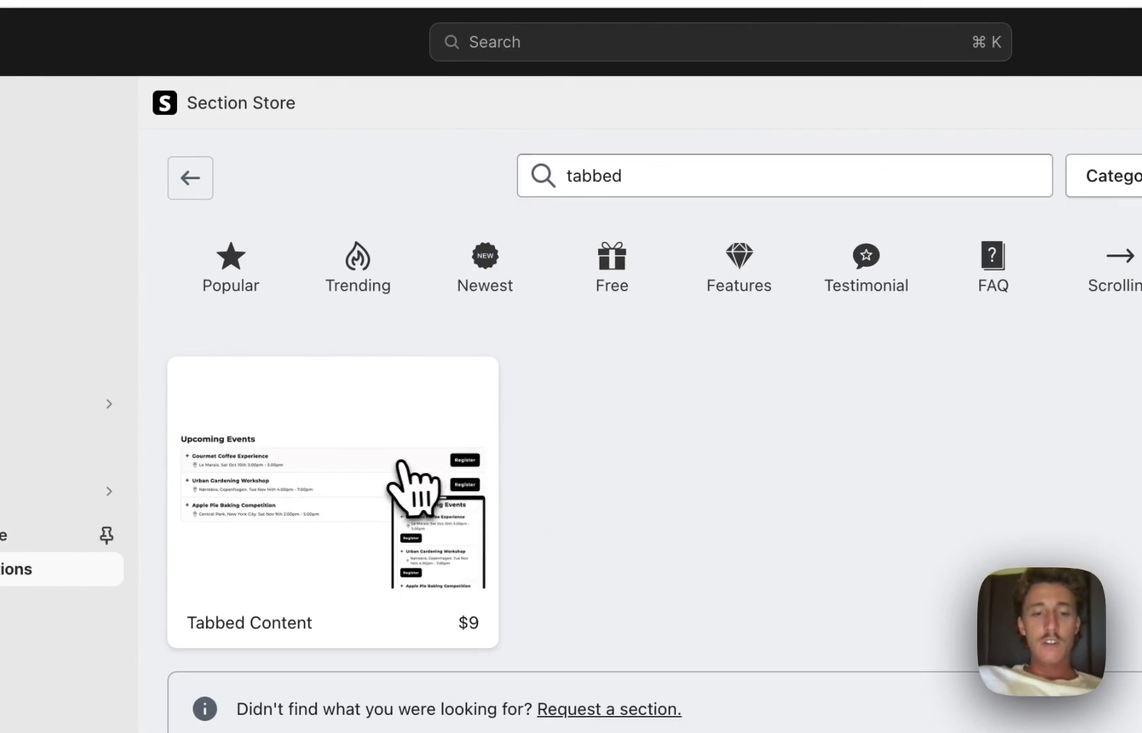
{"action": "left_click", "coordinate": [402, 463]}
{"action": "scroll", "coordinate": [606, 216], "scroll_direction": "down", "scroll_amount": 1}
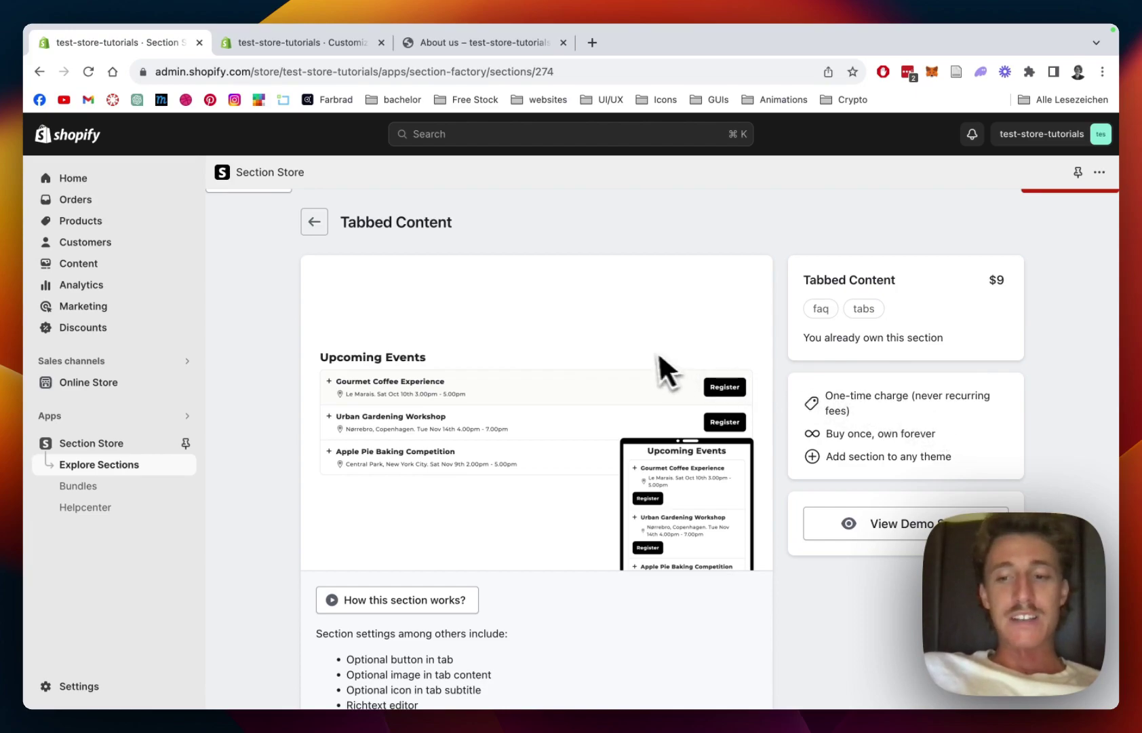
{"action": "scroll", "coordinate": [645, 349], "scroll_direction": "down", "scroll_amount": 1}
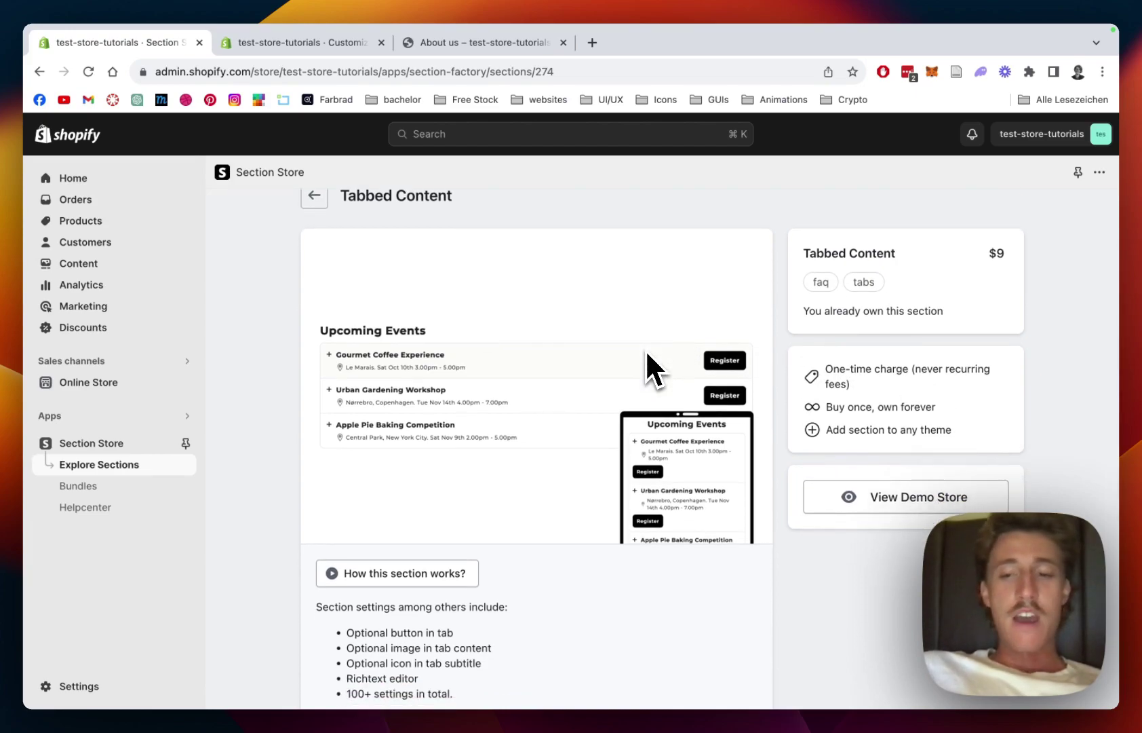
{"action": "scroll", "coordinate": [646, 354], "scroll_direction": "down", "scroll_amount": 1}
{"action": "scroll", "coordinate": [646, 354], "scroll_direction": "up", "scroll_amount": 3}
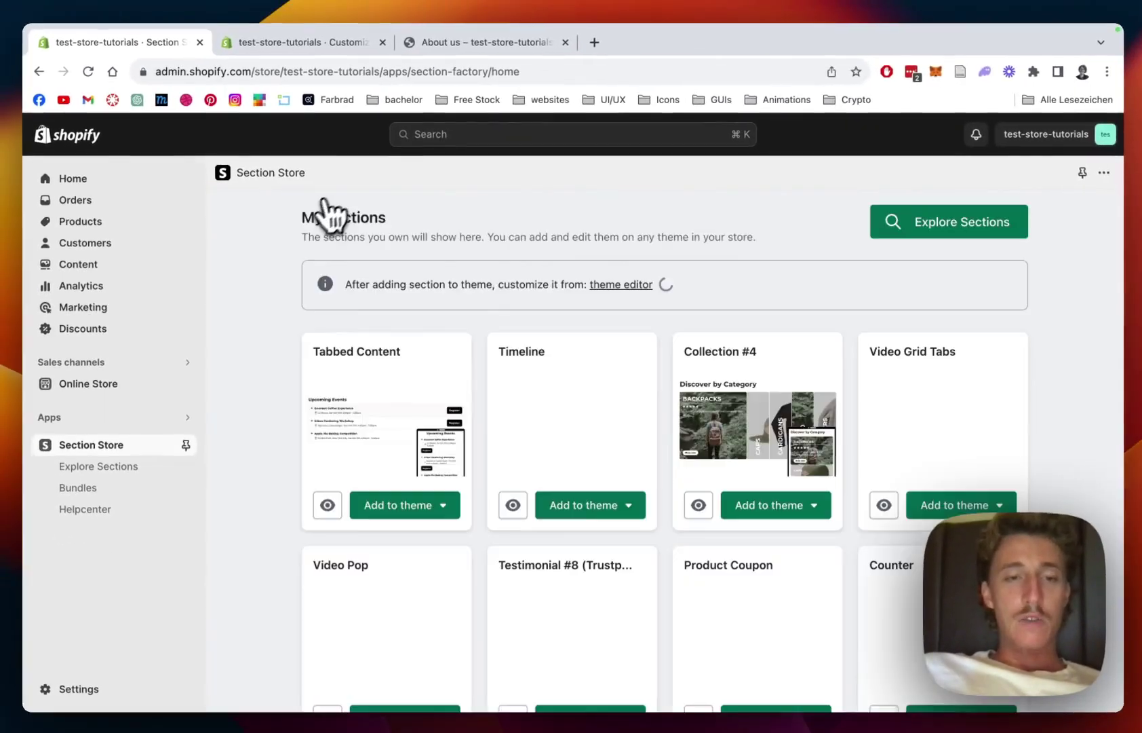
- In My sections, show the theme choices for adding Tabbed Content and for opening the theme editor
{"action": "scroll", "coordinate": [244, 273], "scroll_direction": "down", "scroll_amount": 1}
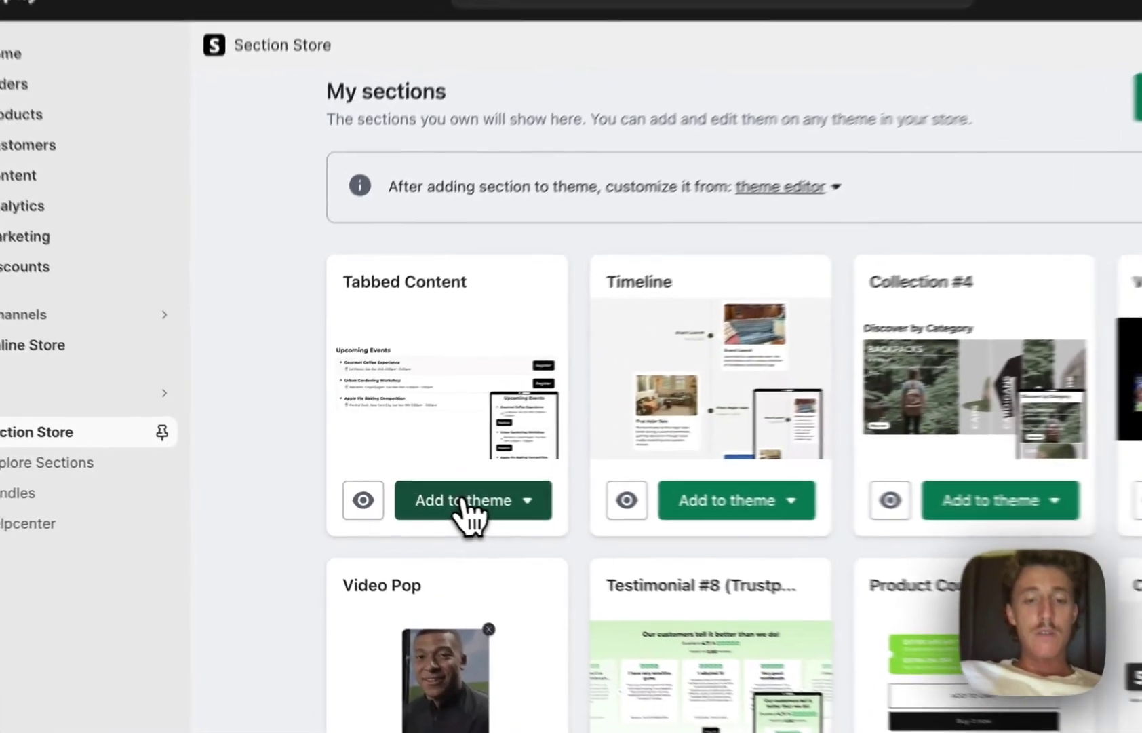
{"action": "left_click", "coordinate": [399, 492]}
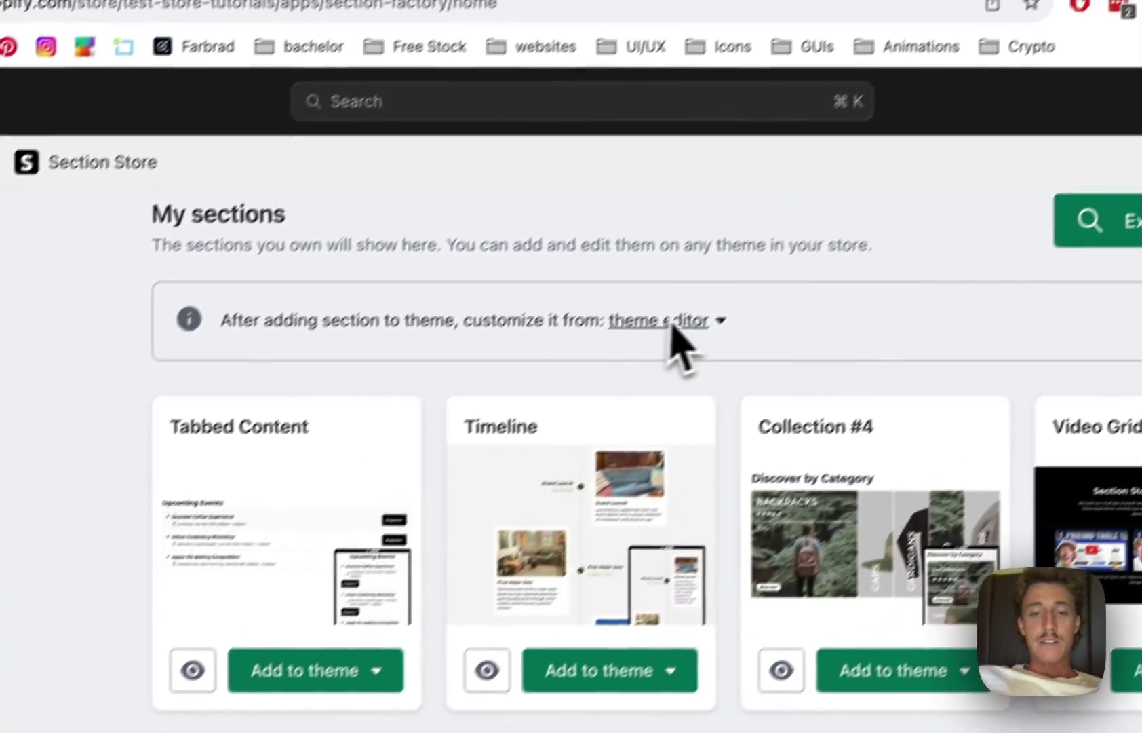
{"action": "left_click", "coordinate": [858, 153]}
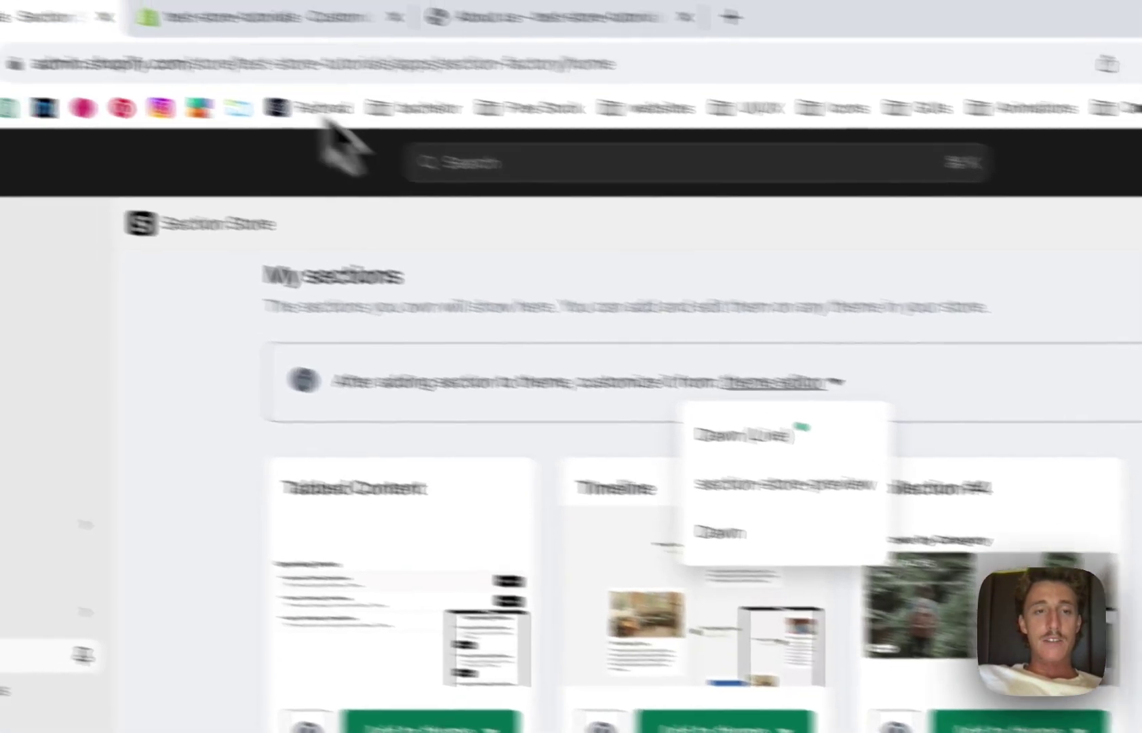
- Switch to the Dawn theme editor and add another SS - Tabbed Content section below the existing one on the about-us template
{"action": "left_click", "coordinate": [428, 55]}
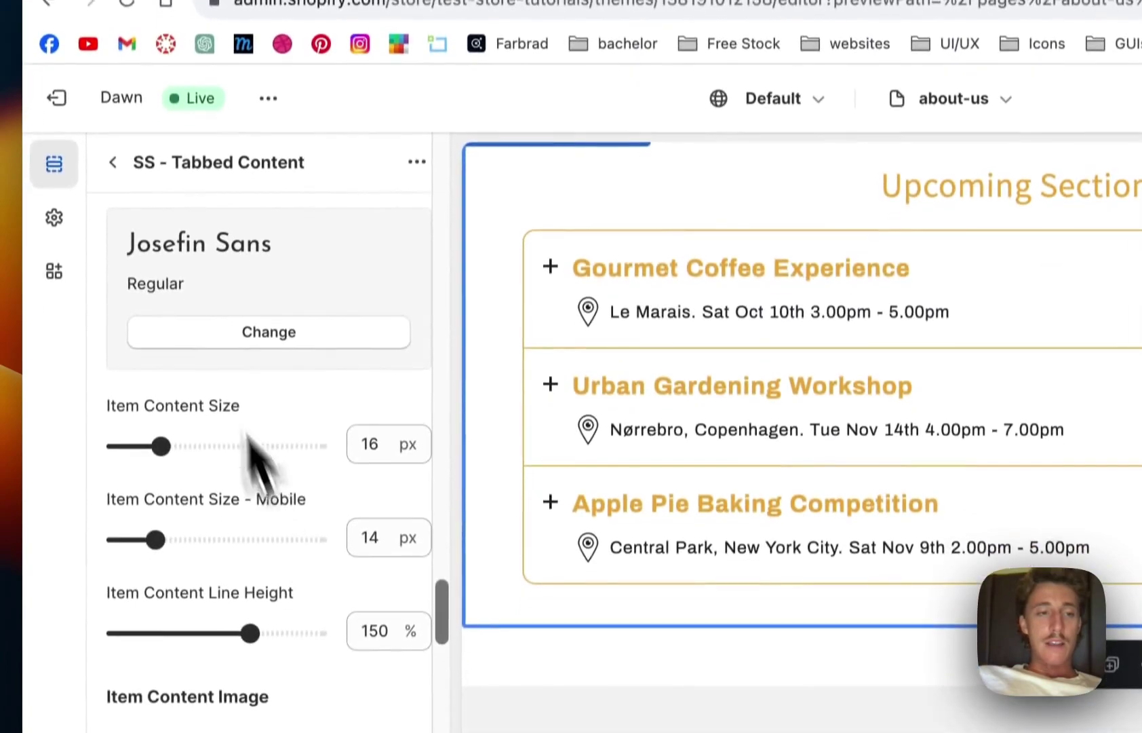
{"action": "left_click", "coordinate": [112, 162]}
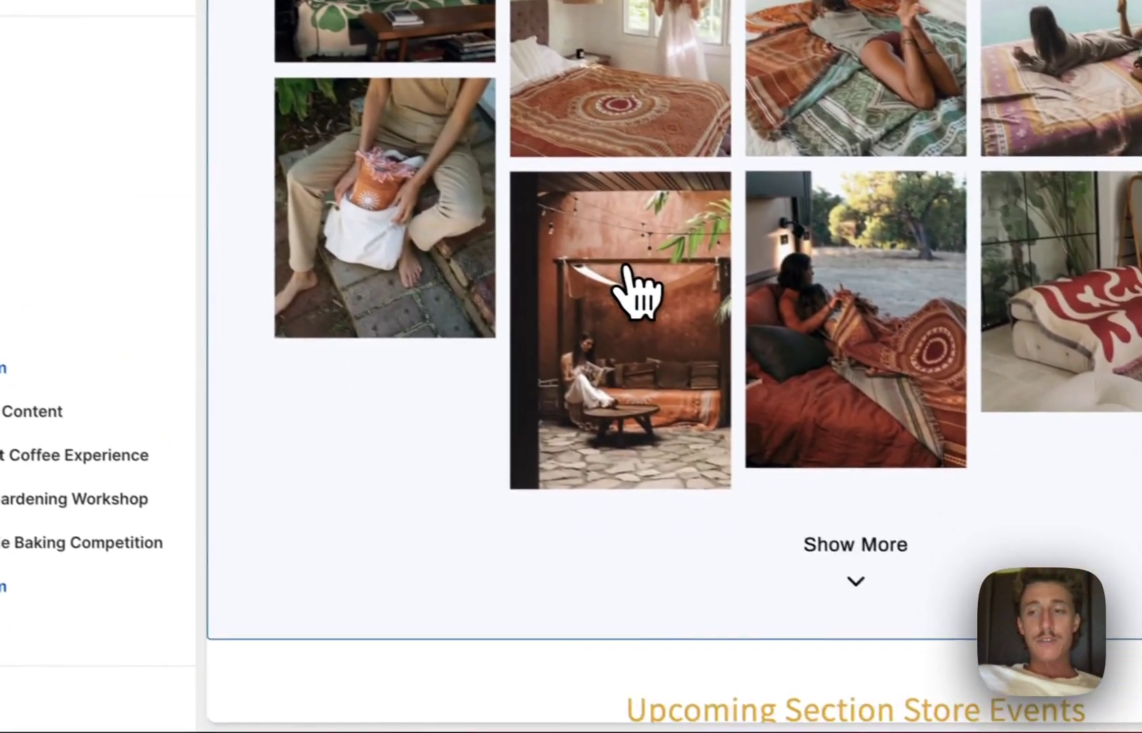
{"action": "scroll", "coordinate": [847, 414], "scroll_direction": "down", "scroll_amount": 5}
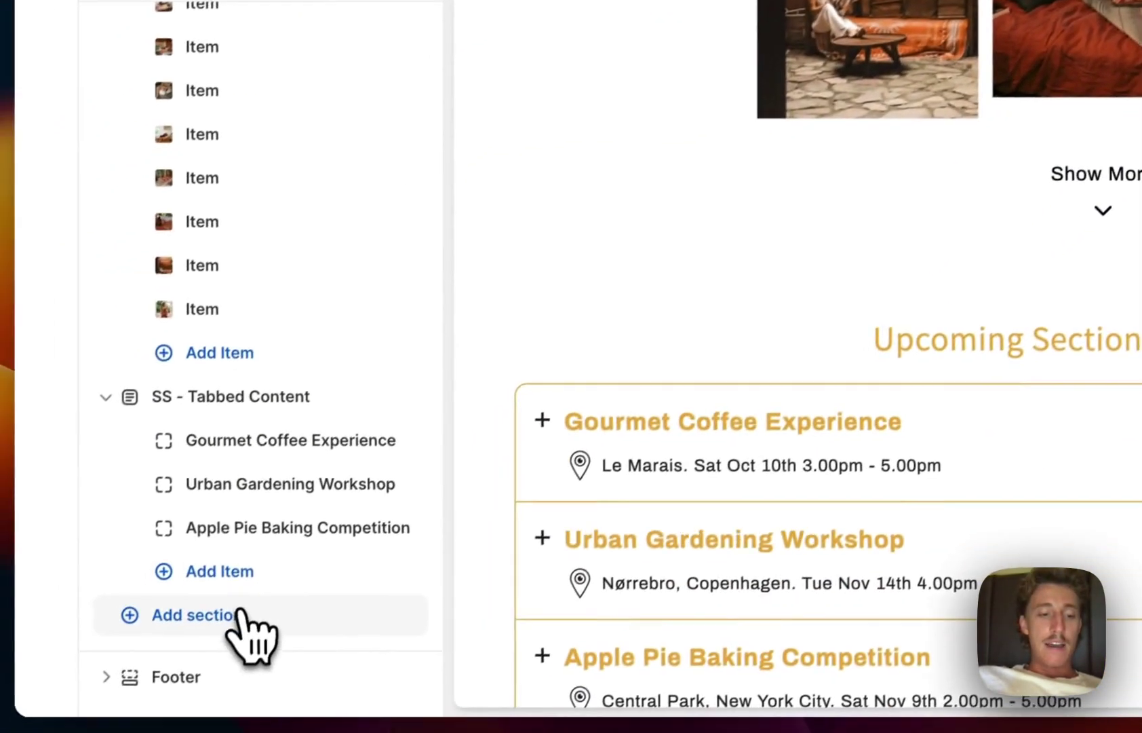
{"action": "left_click", "coordinate": [239, 614]}
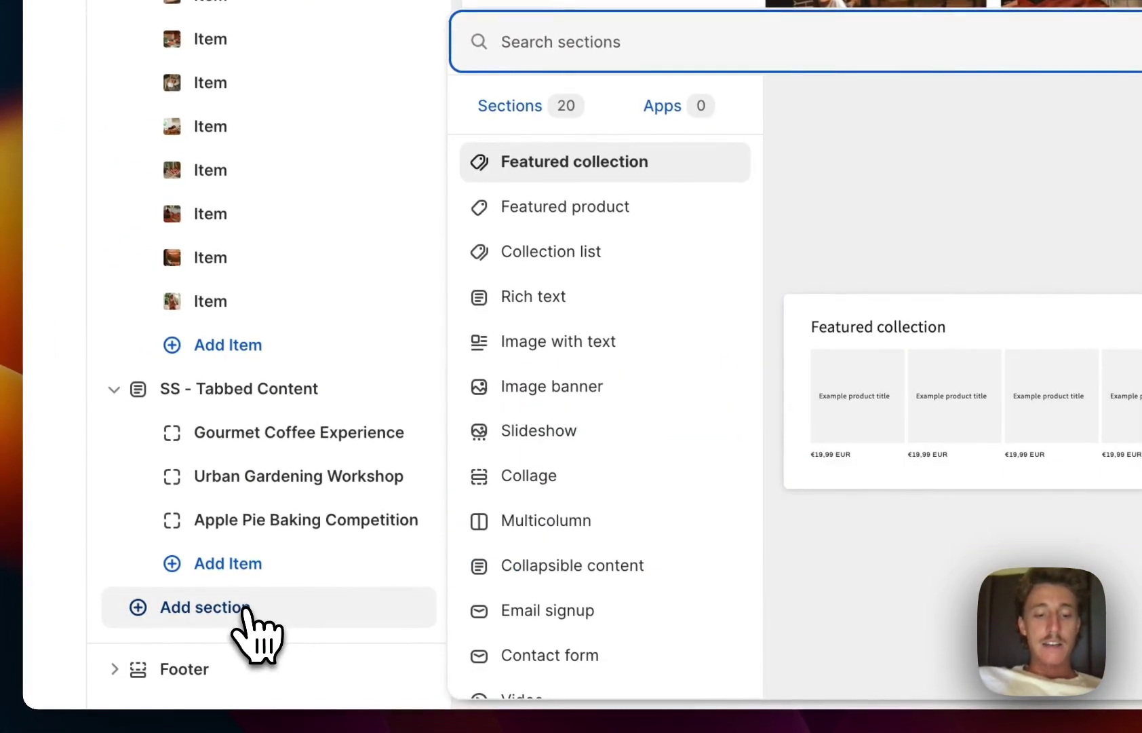
{"action": "type", "text": "ss tabbed"}
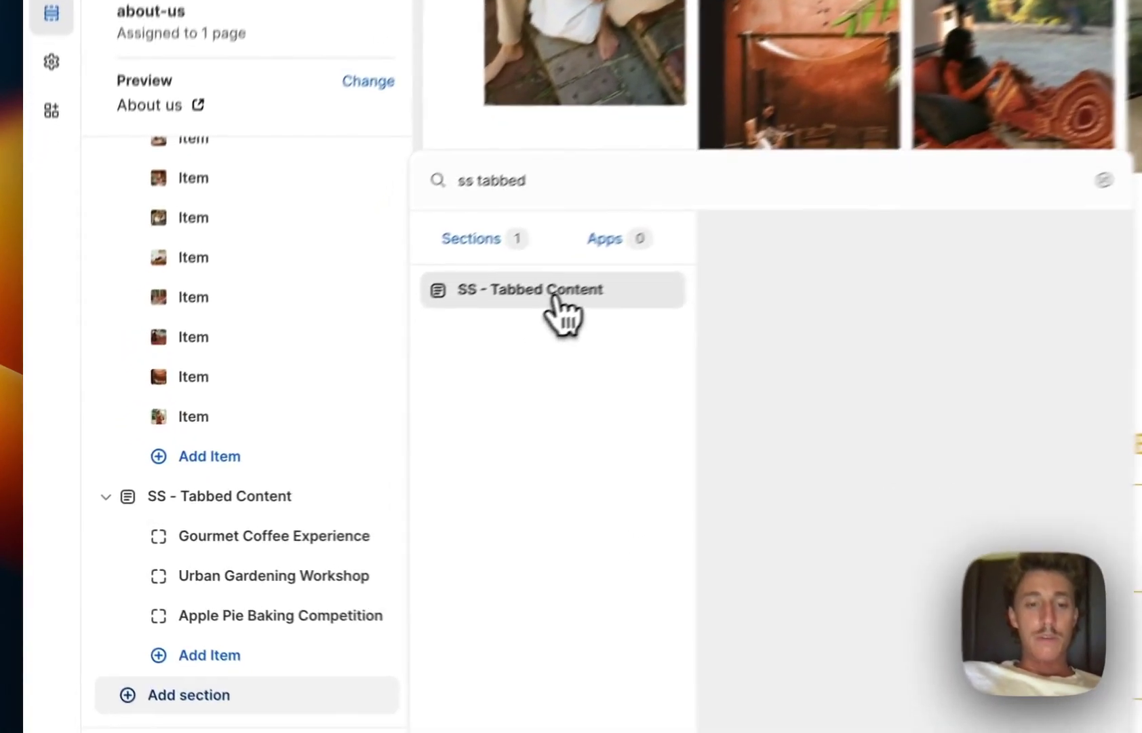
{"action": "left_click", "coordinate": [386, 367]}
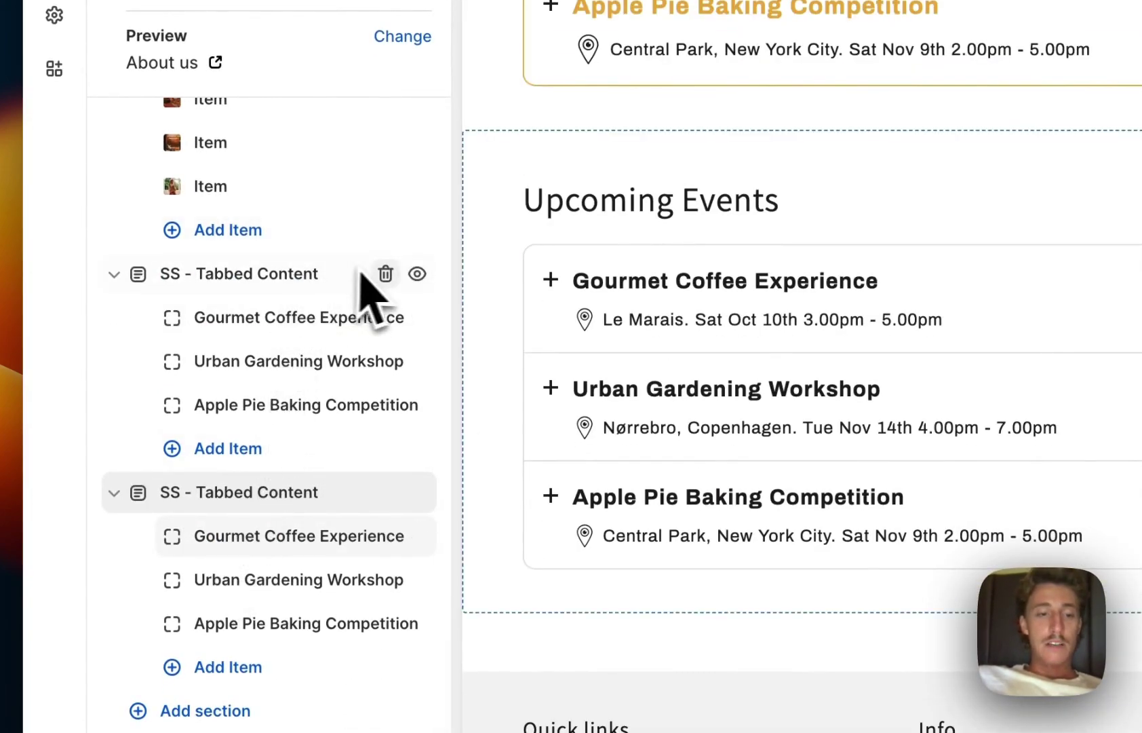
- Hide the original SS - Tabbed Content section and save the template
{"action": "left_click", "coordinate": [417, 274]}
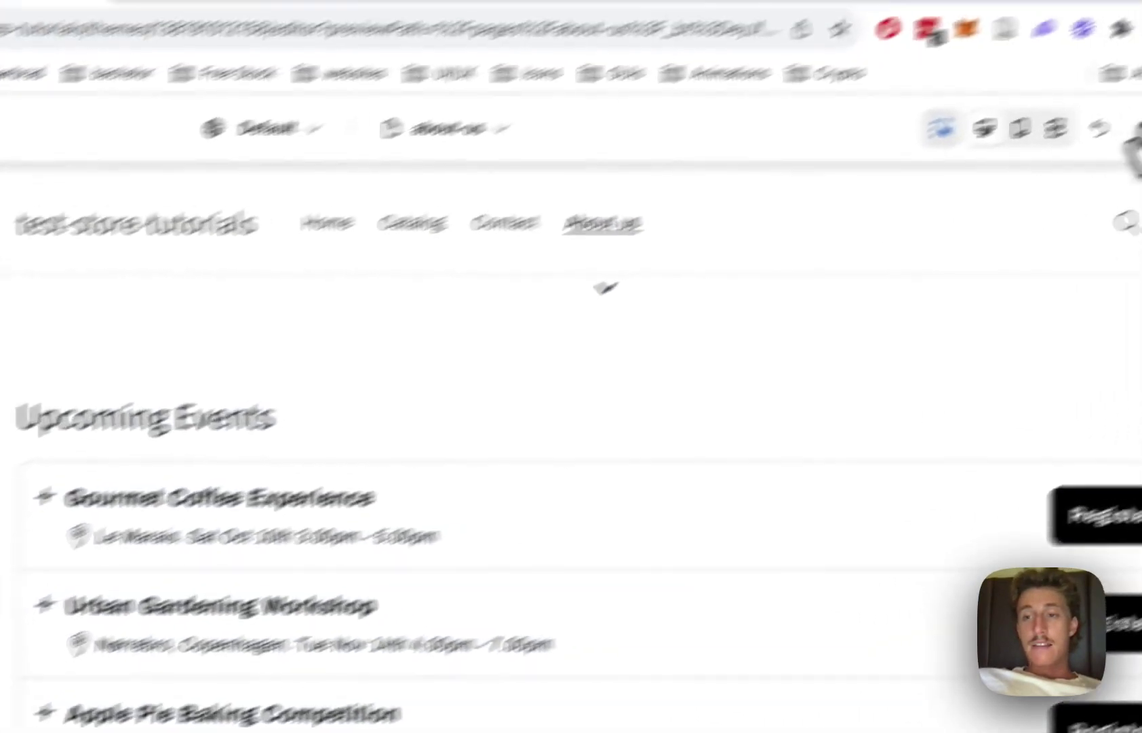
{"action": "left_click", "coordinate": [1069, 190]}
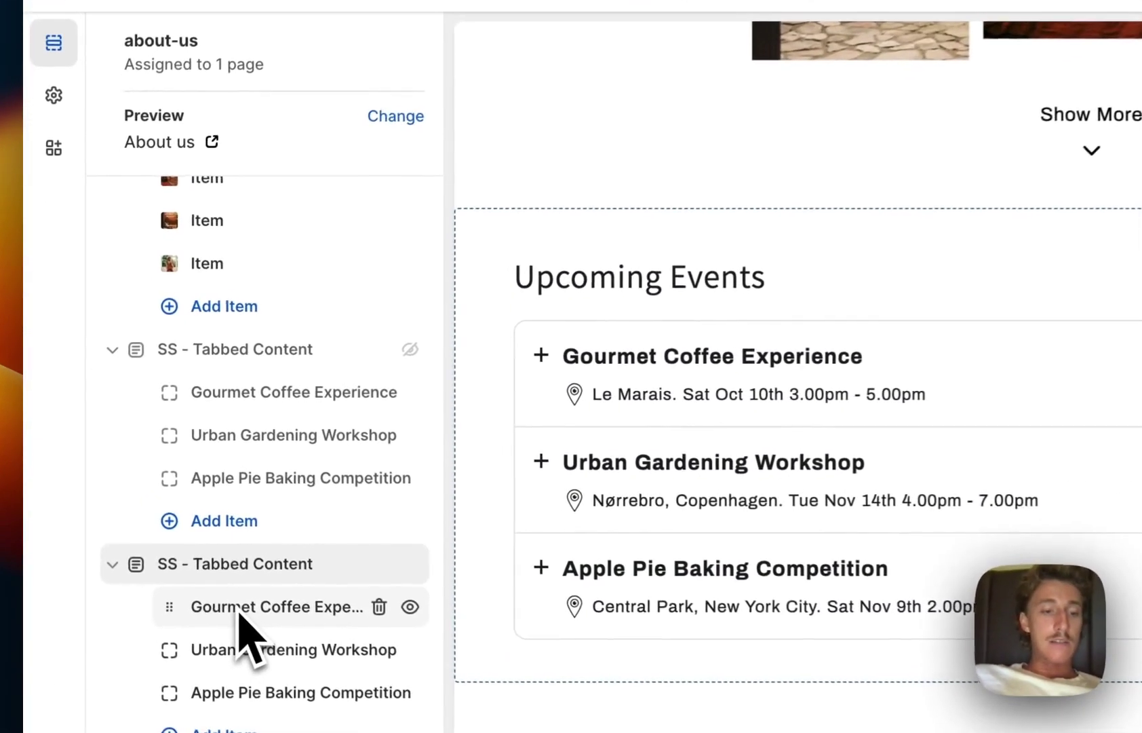
- Set the title of the new section's Gourmet Coffee Experience item to "Youtube Tutorial Example"
{"action": "left_click", "coordinate": [145, 537]}
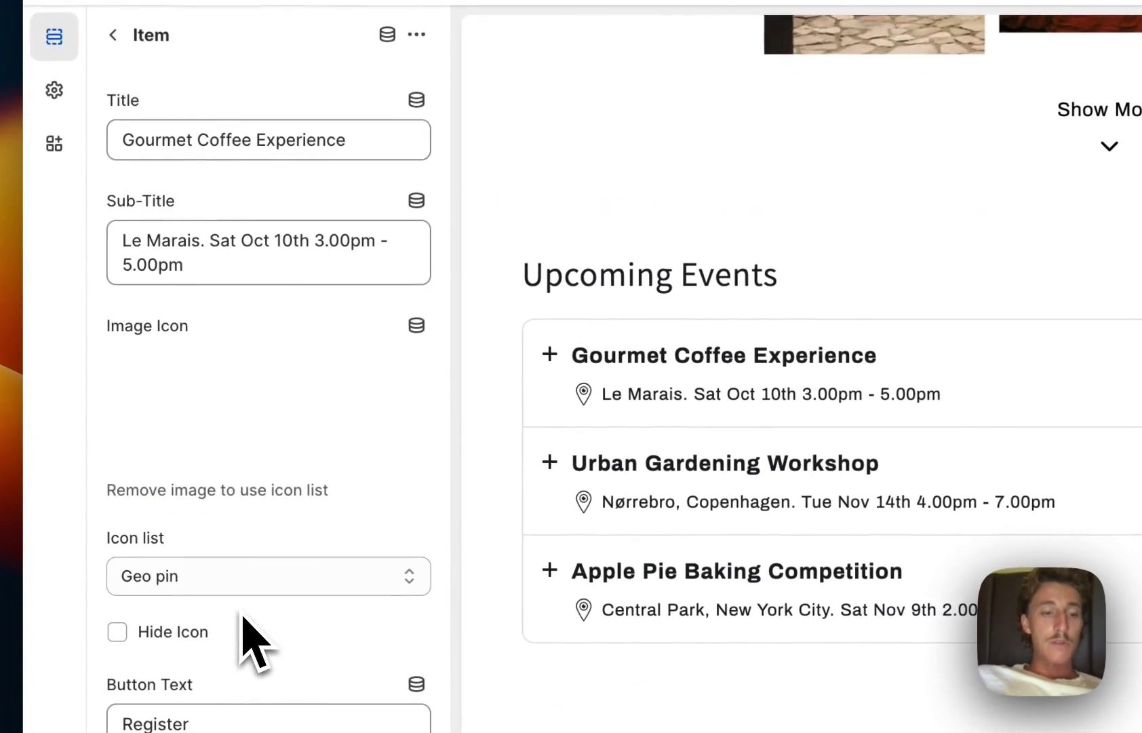
{"action": "left_click_drag", "start_coordinate": [329, 140], "coordinate": [28, 146]}
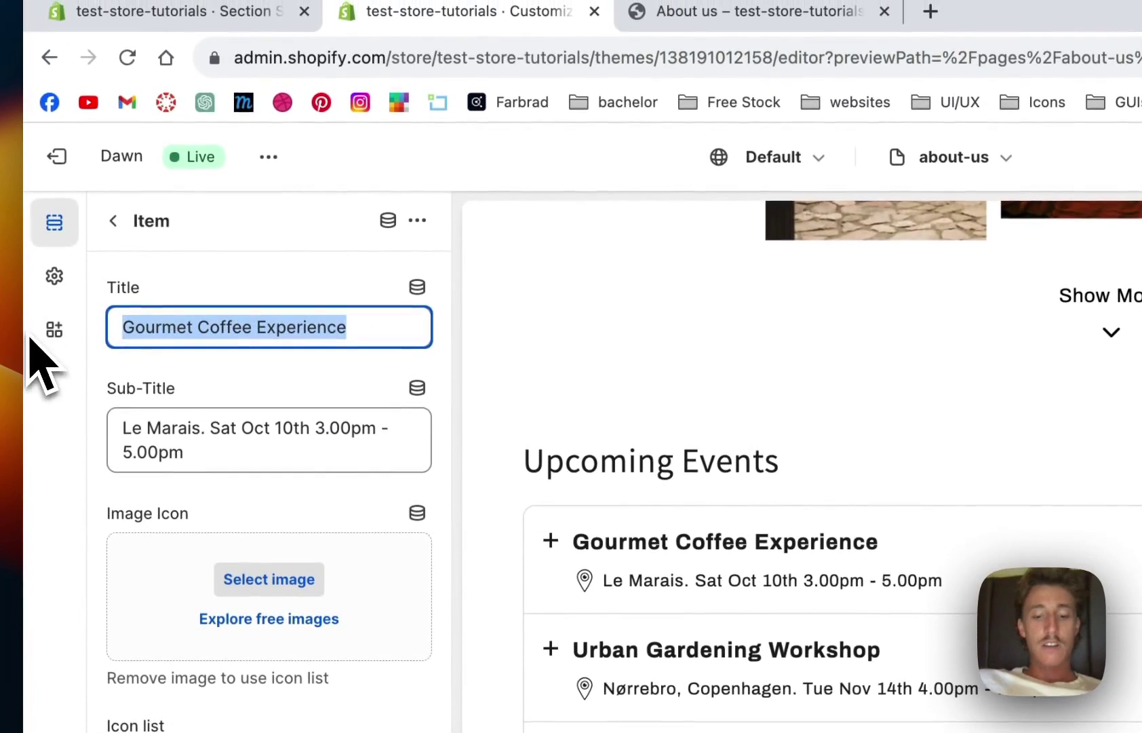
{"action": "type", "text": "Youtube"}
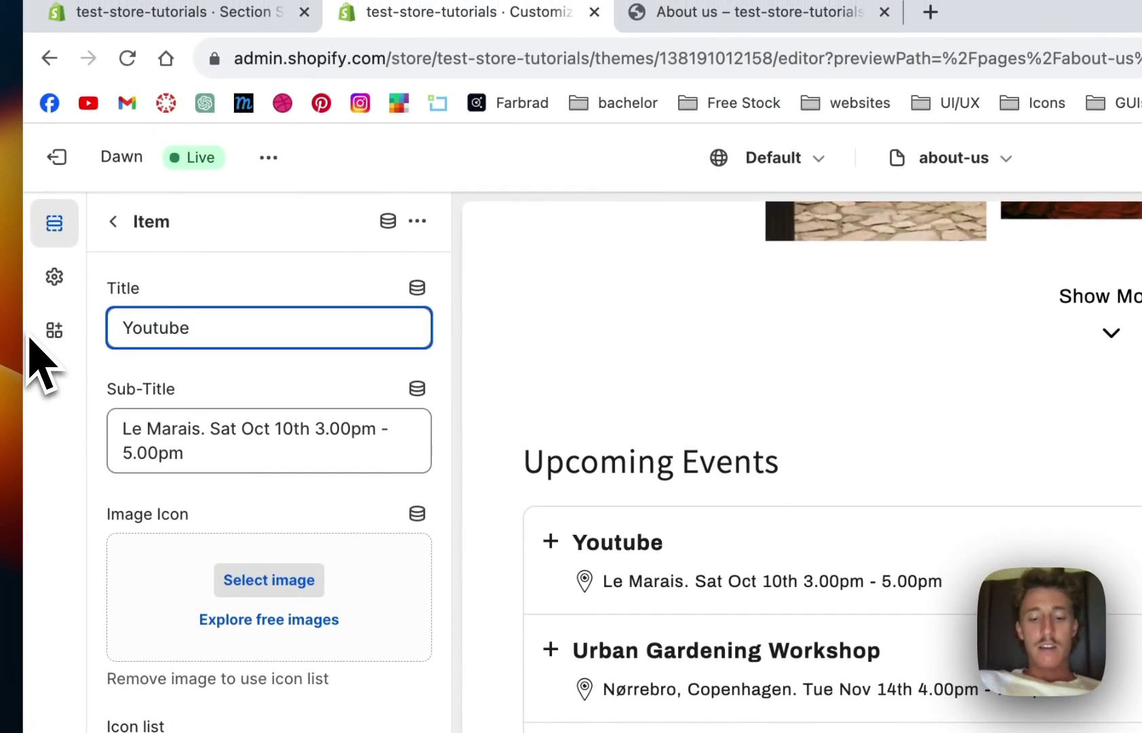
{"action": "type", "text": " Tutorial "}
{"action": "type", "text": "Example"}
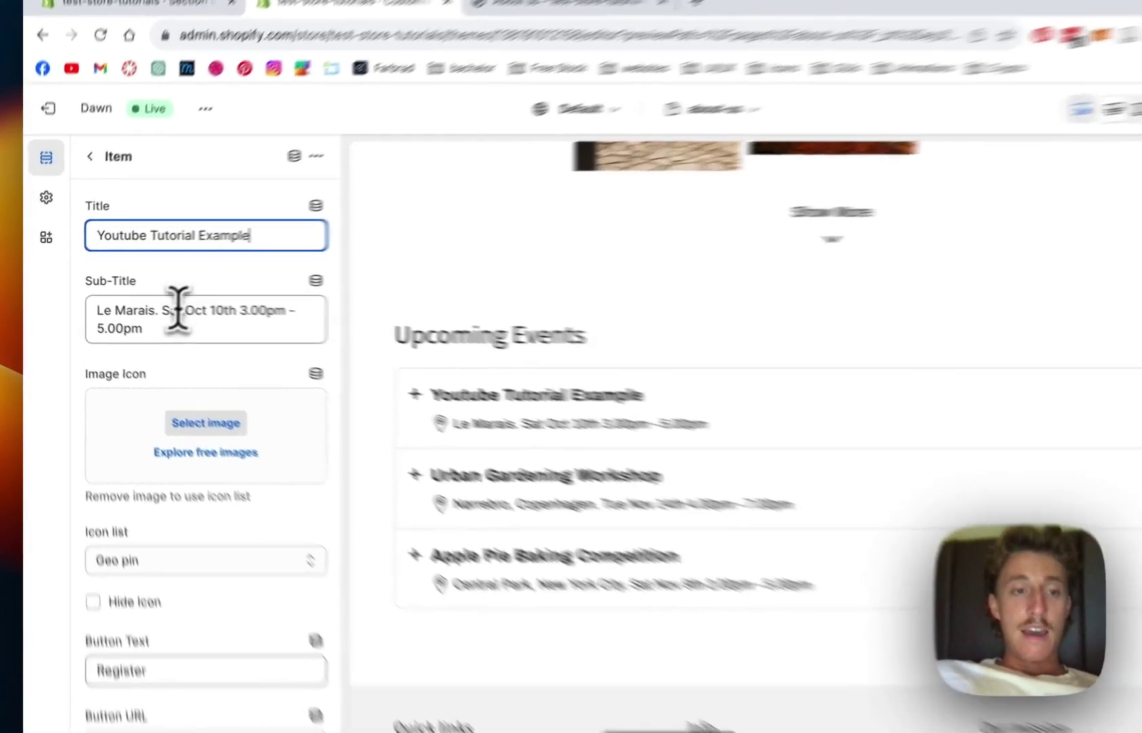
- Change the item's sub-title to "Paris. Sun Oct 10th 3.00pm - 5.00pm"
{"action": "left_click", "coordinate": [176, 309]}
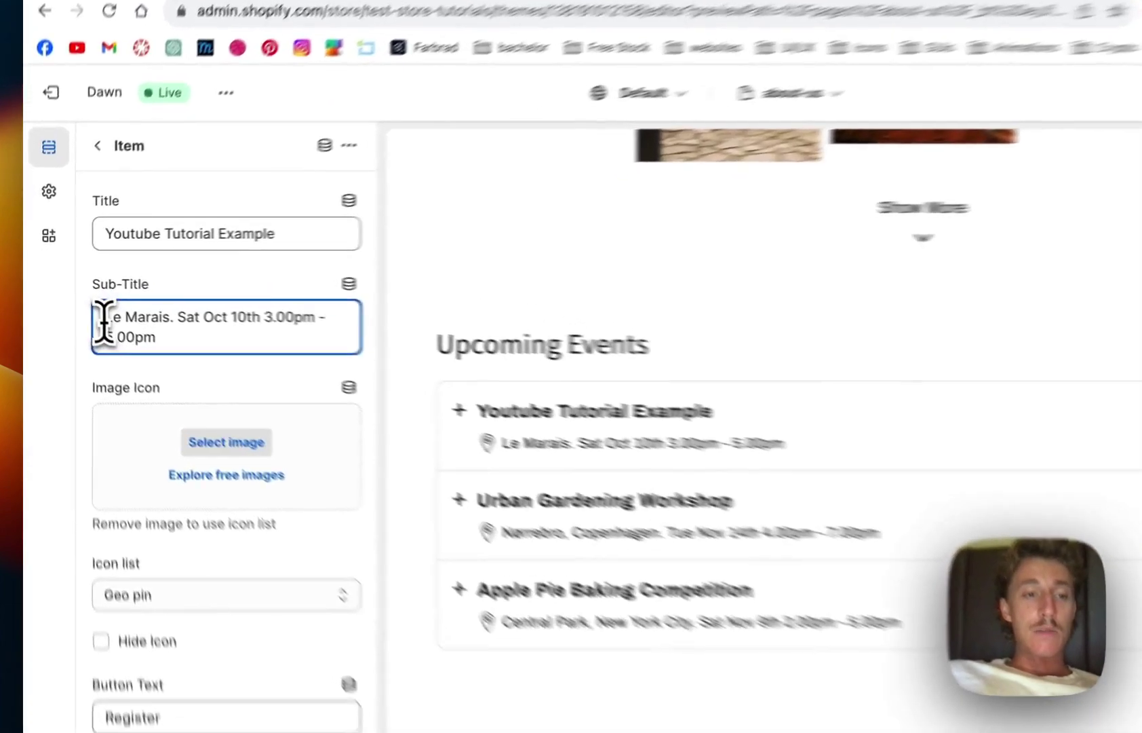
{"action": "left_click_drag", "start_coordinate": [90, 312], "coordinate": [133, 306]}
{"action": "type", "text": "Paris. "}
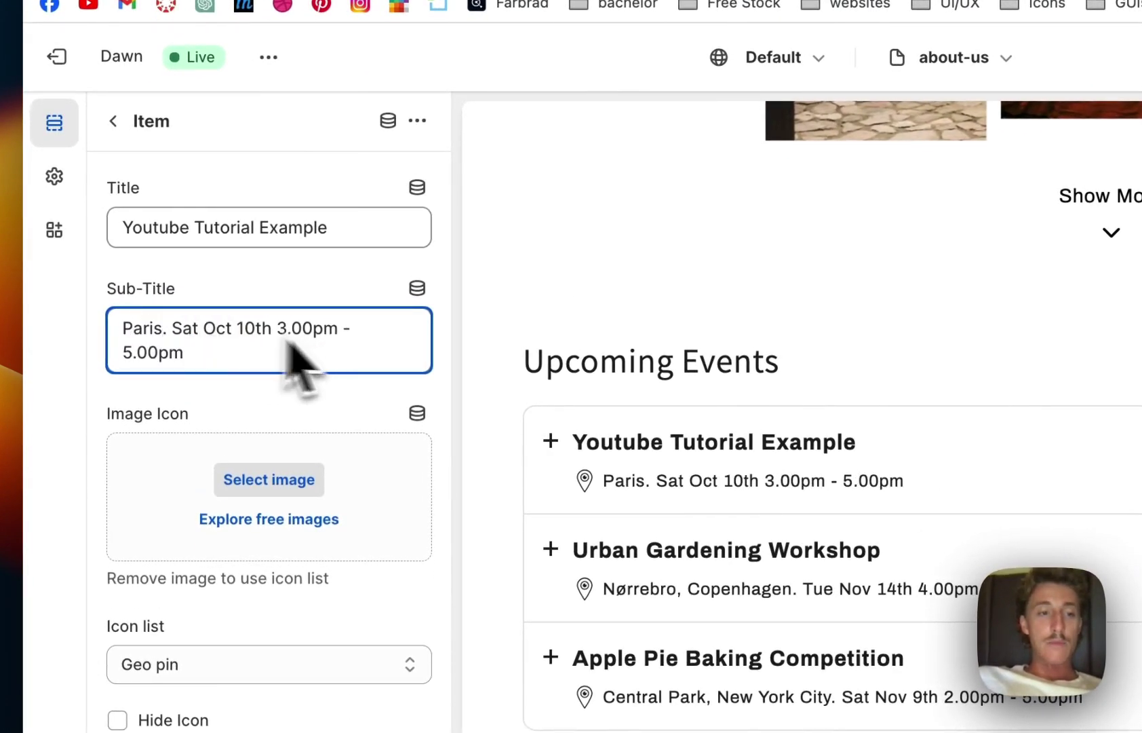
{"action": "type", "text": "Sun"}
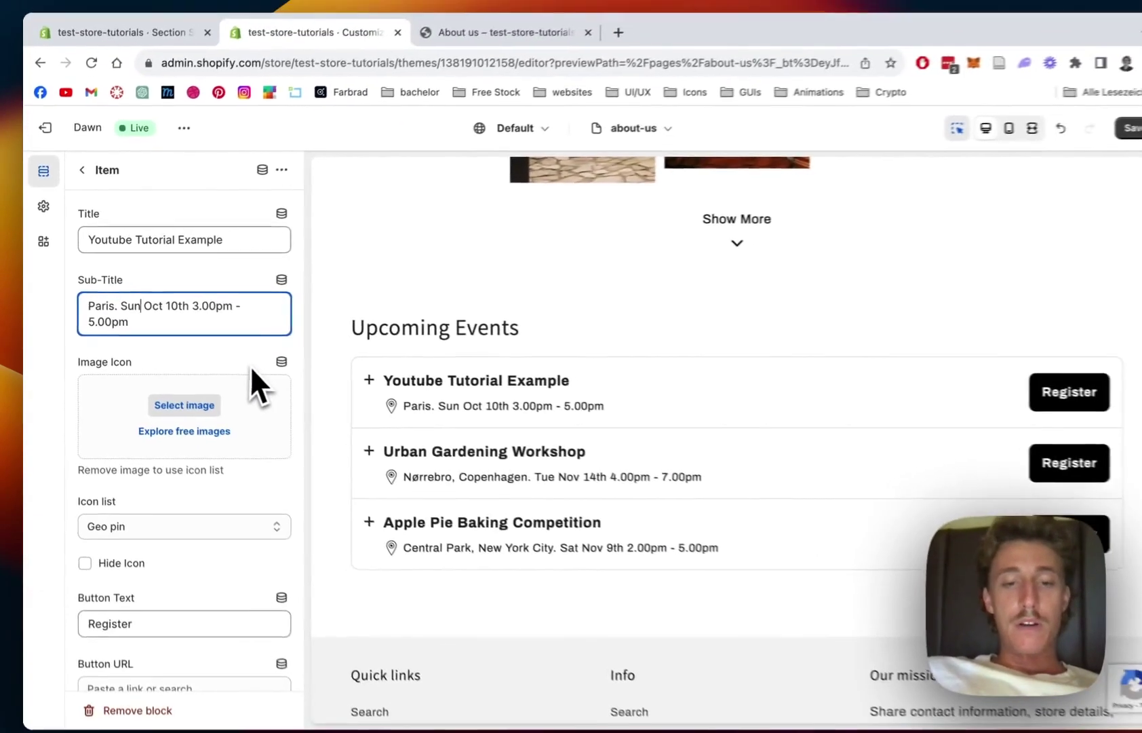
- Set the item's sub-title icon to Love
{"action": "scroll", "coordinate": [196, 285], "scroll_direction": "down", "scroll_amount": 3}
{"action": "left_click", "coordinate": [199, 387]}
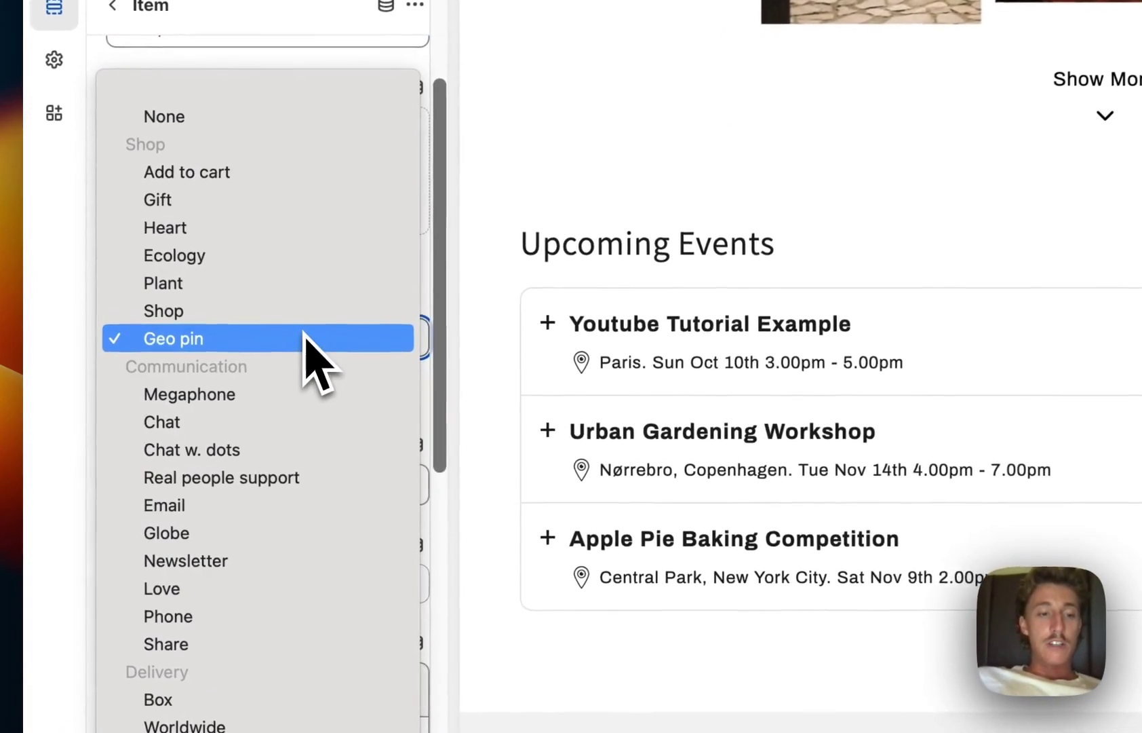
{"action": "key", "text": "Escape"}
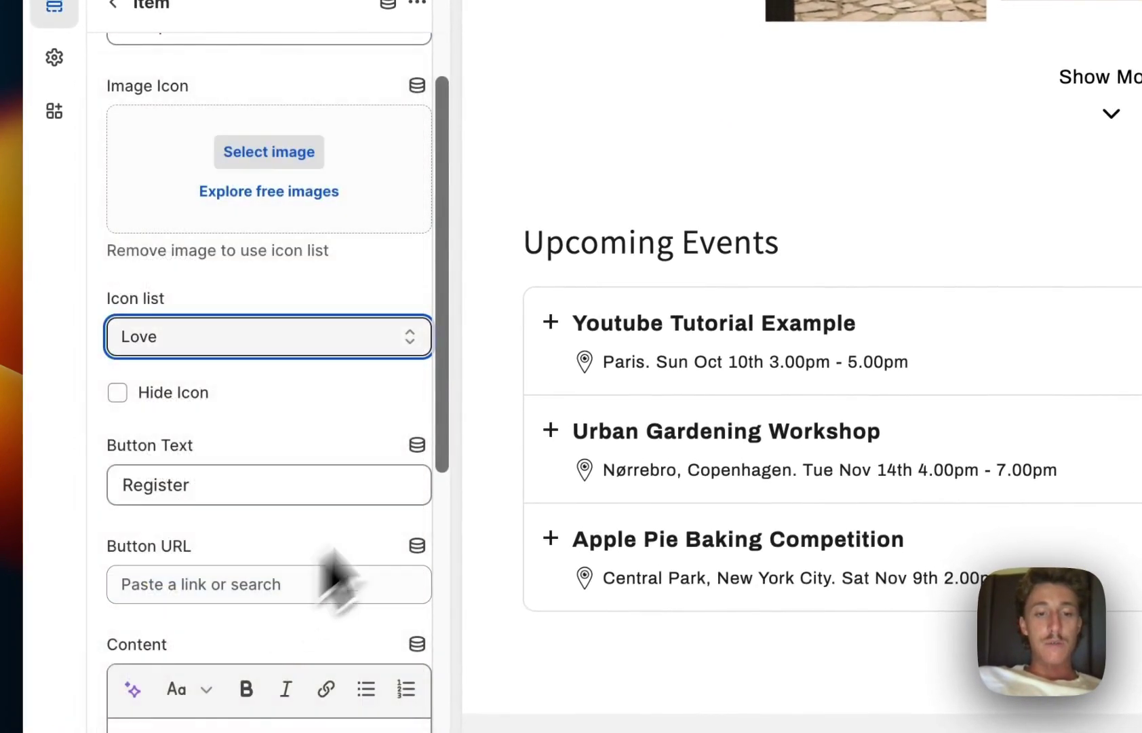
- Set the item's button text to "Click here" and link the button to the Contact page
{"action": "scroll", "coordinate": [271, 390], "scroll_direction": "down", "scroll_amount": 2}
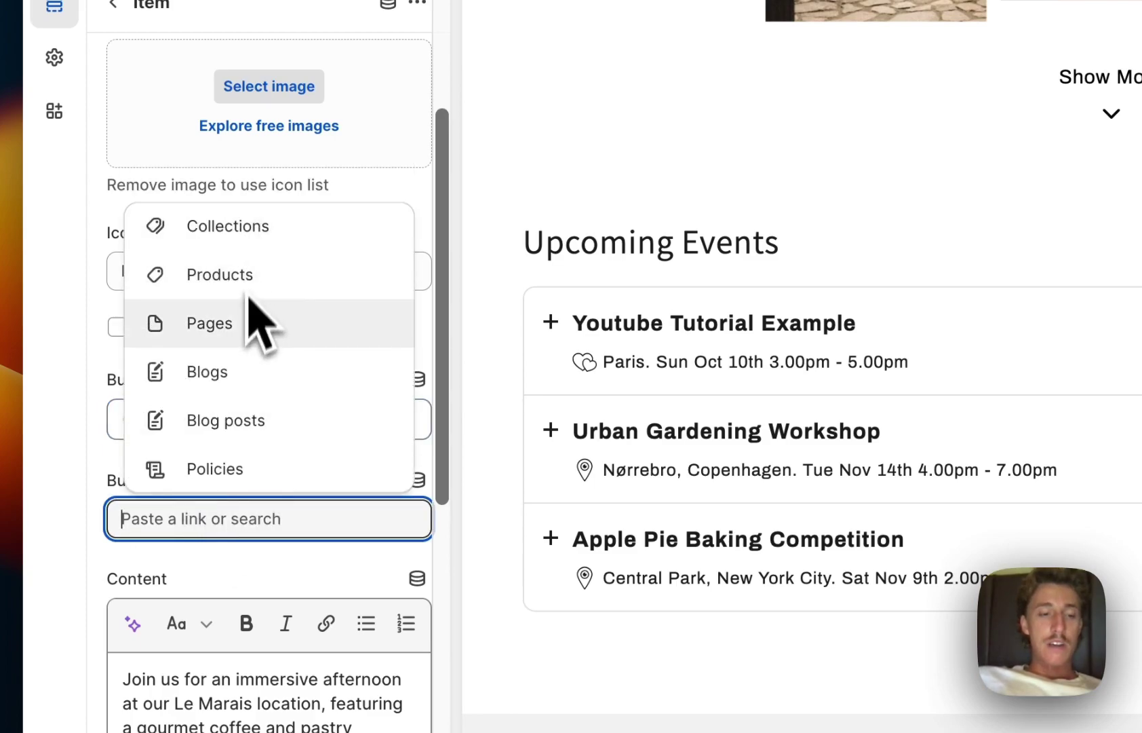
{"action": "left_click", "coordinate": [251, 341]}
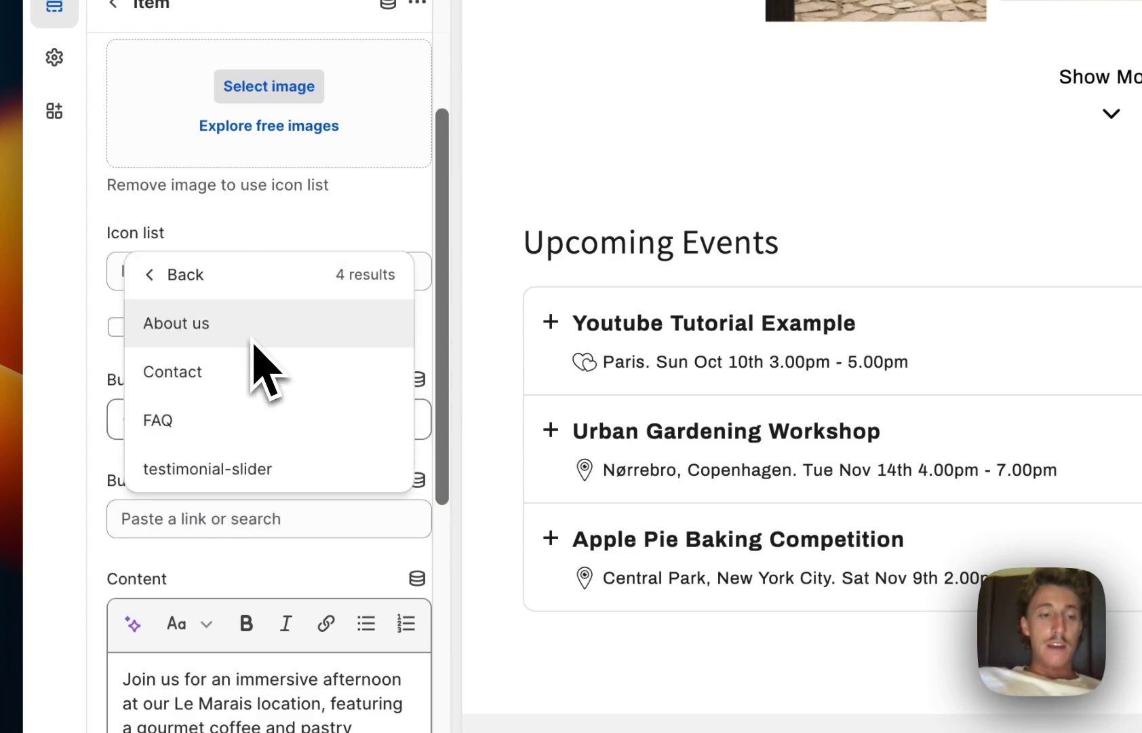
{"action": "left_click", "coordinate": [231, 384]}
- Choose the bedroom picture Bildschirmfoto_2023-11-24_um_17.23.29 from the store library as the item's content image
{"action": "scroll", "coordinate": [238, 408], "scroll_direction": "down", "scroll_amount": 5}
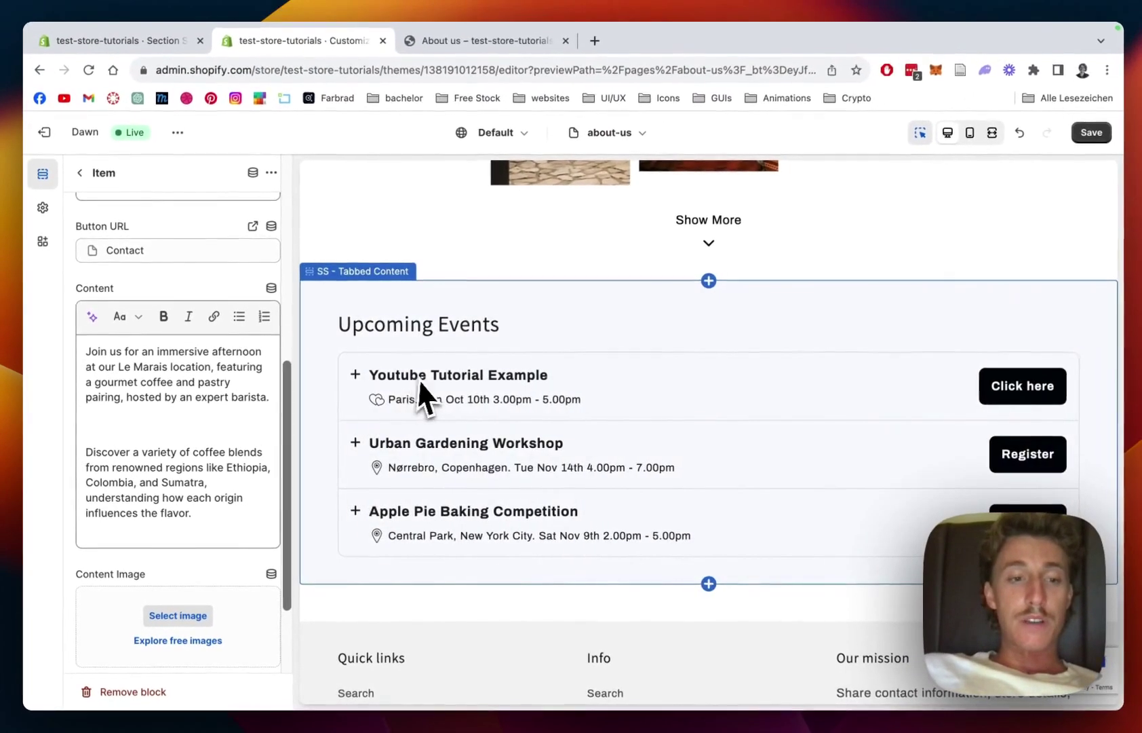
{"action": "scroll", "coordinate": [178, 433], "scroll_direction": "down", "scroll_amount": 2}
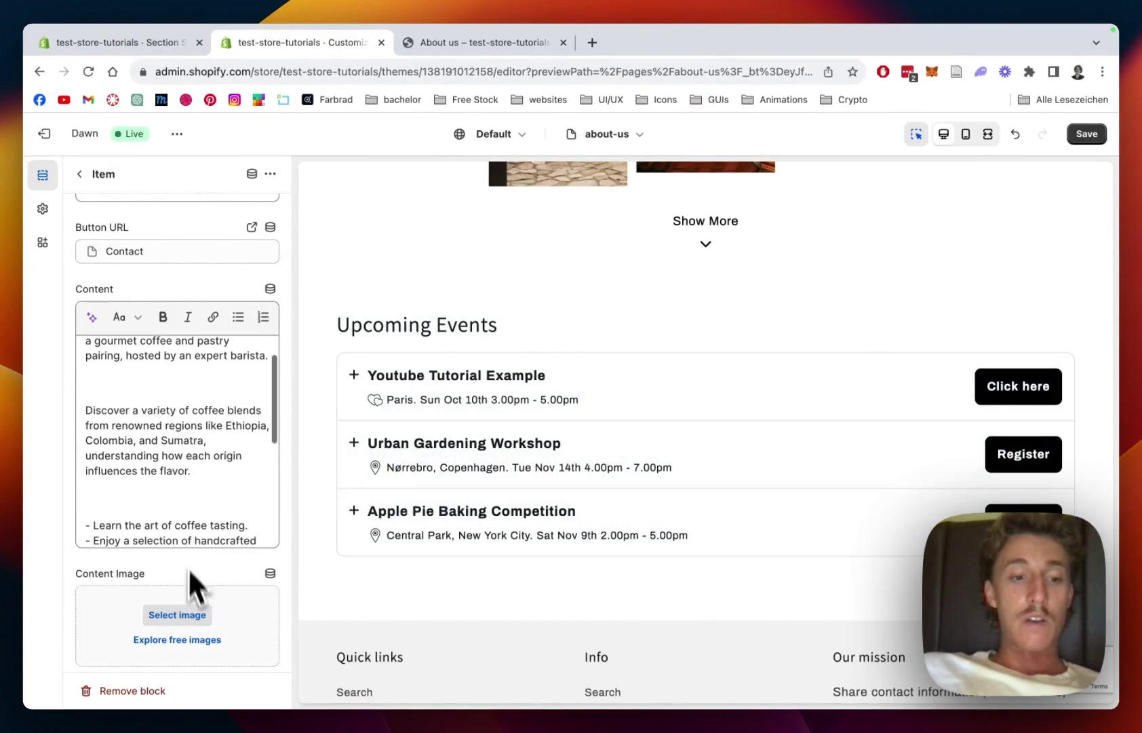
{"action": "scroll", "coordinate": [191, 587], "scroll_direction": "down", "scroll_amount": 4}
{"action": "left_click", "coordinate": [177, 491]}
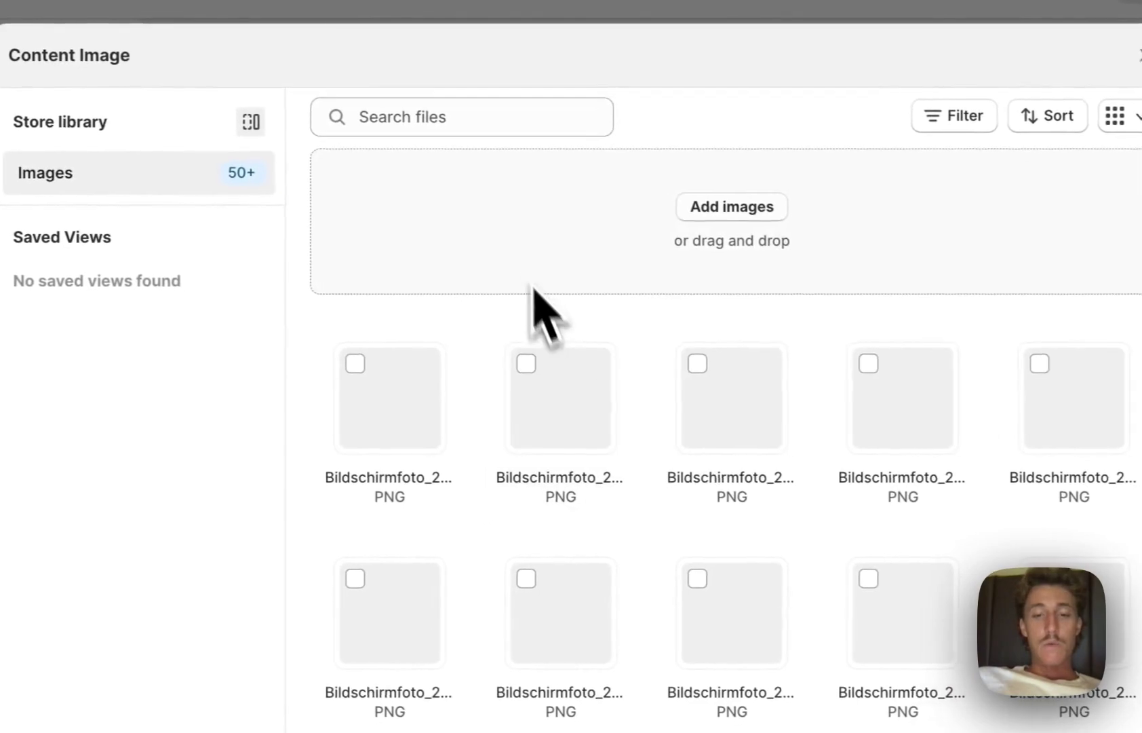
{"action": "left_click", "coordinate": [396, 393]}
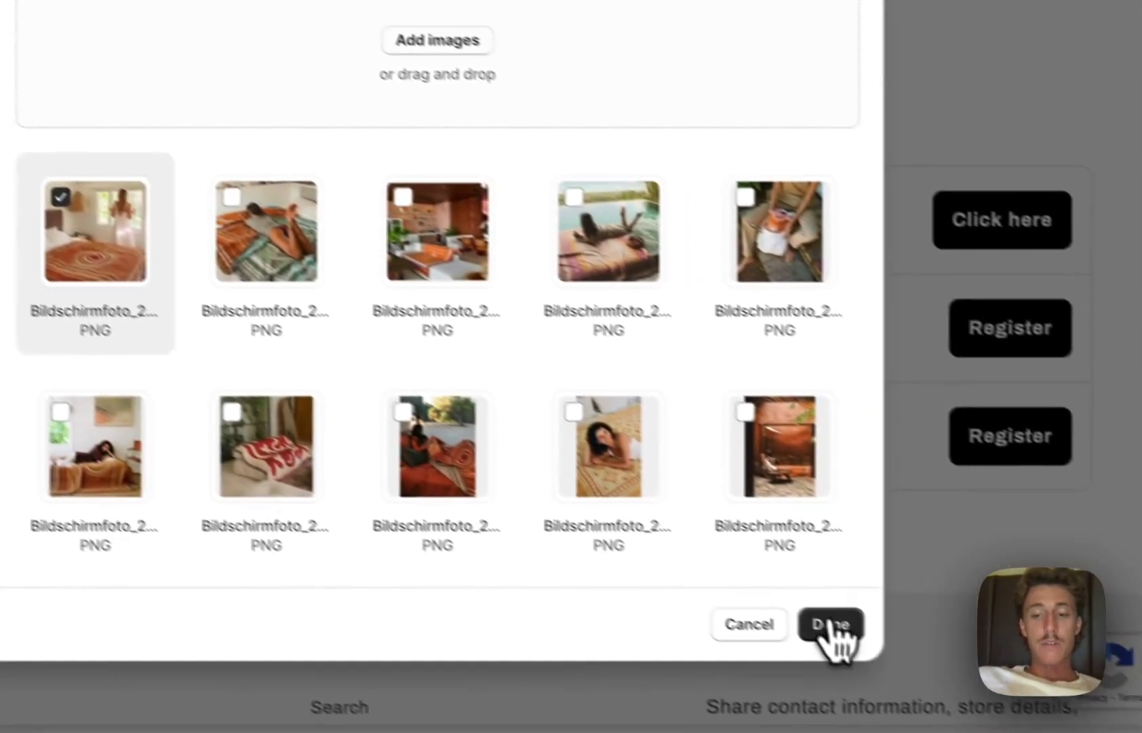
{"action": "left_click", "coordinate": [829, 624]}
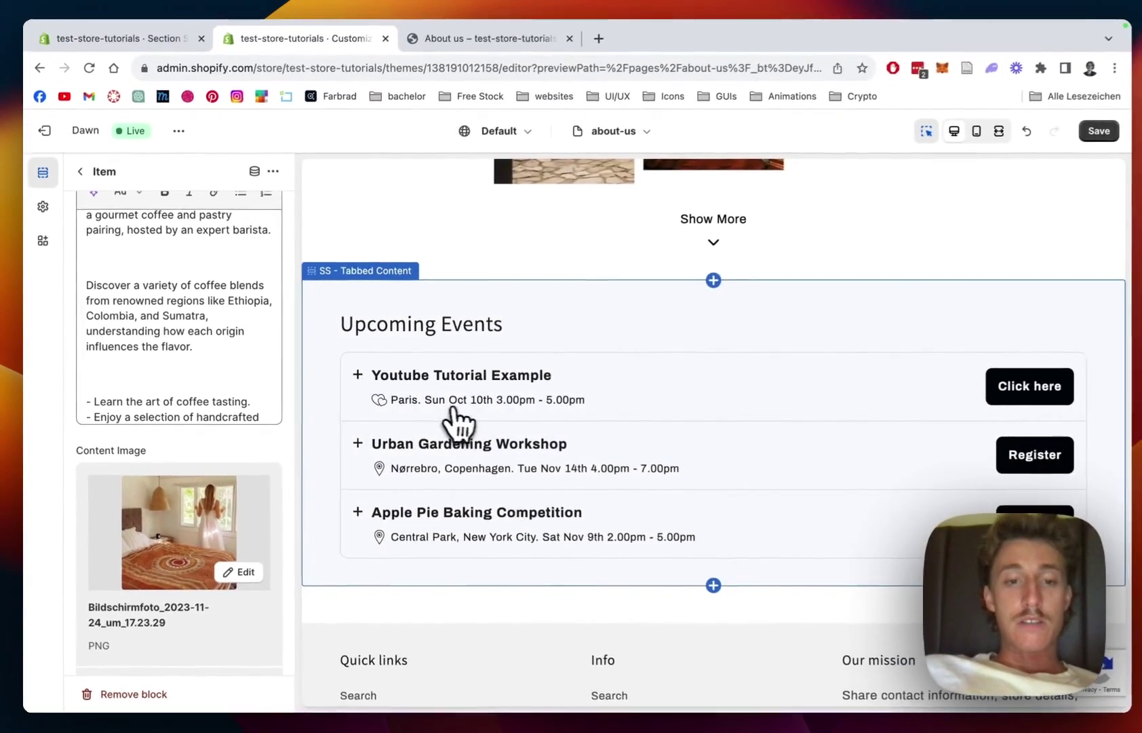
- Turn off the preview inspector, then expand the Youtube Tutorial Example item to check its text and image and collapse it again
{"action": "scroll", "coordinate": [339, 403], "scroll_direction": "down", "scroll_amount": 5}
{"action": "scroll", "coordinate": [200, 428], "scroll_direction": "down", "scroll_amount": 3}
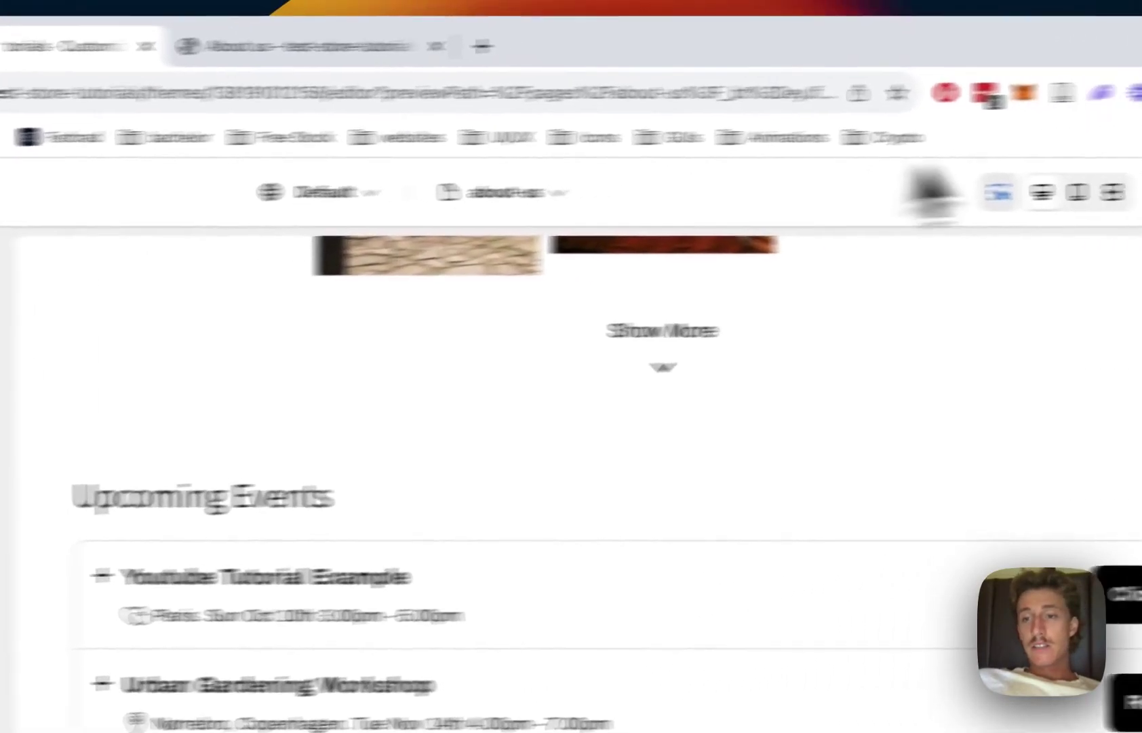
{"action": "left_click", "coordinate": [913, 199]}
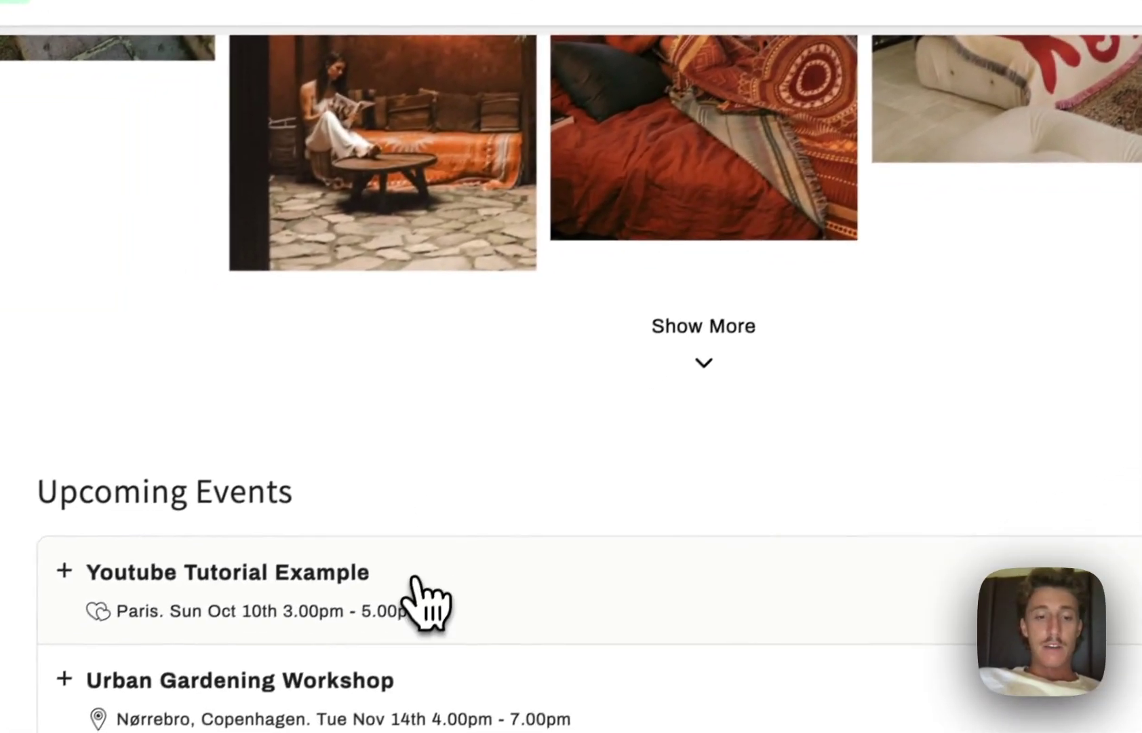
{"action": "left_click", "coordinate": [424, 597]}
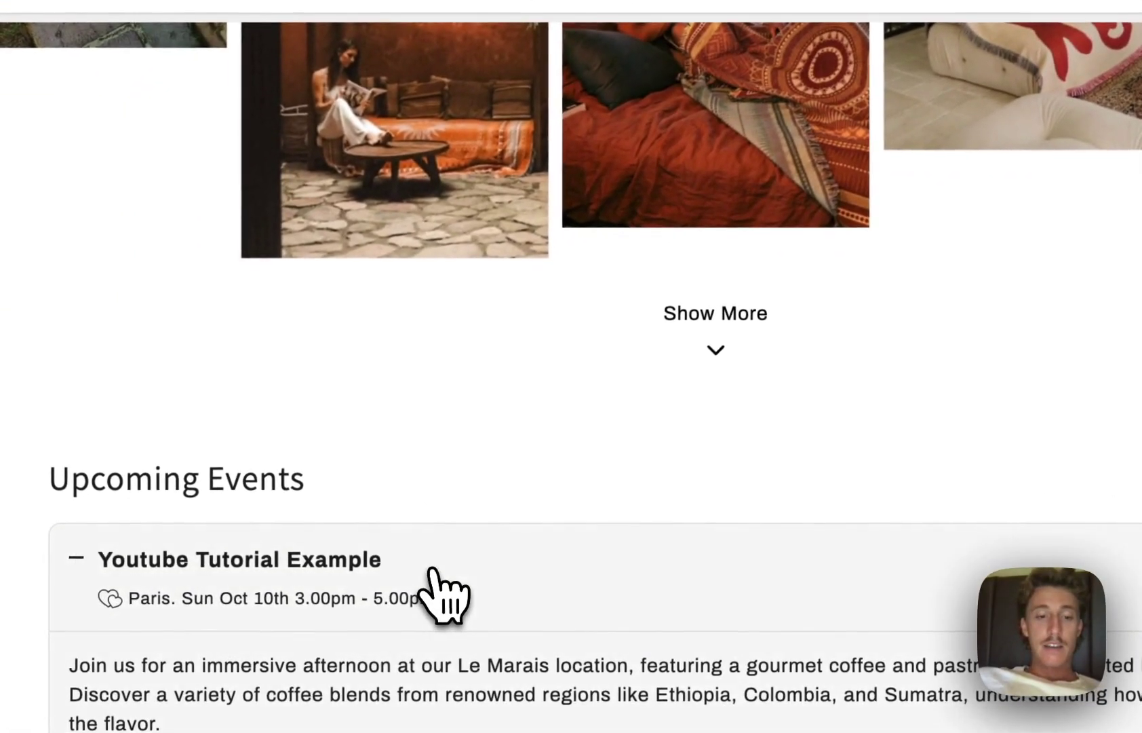
{"action": "scroll", "coordinate": [445, 593], "scroll_direction": "down", "scroll_amount": 10}
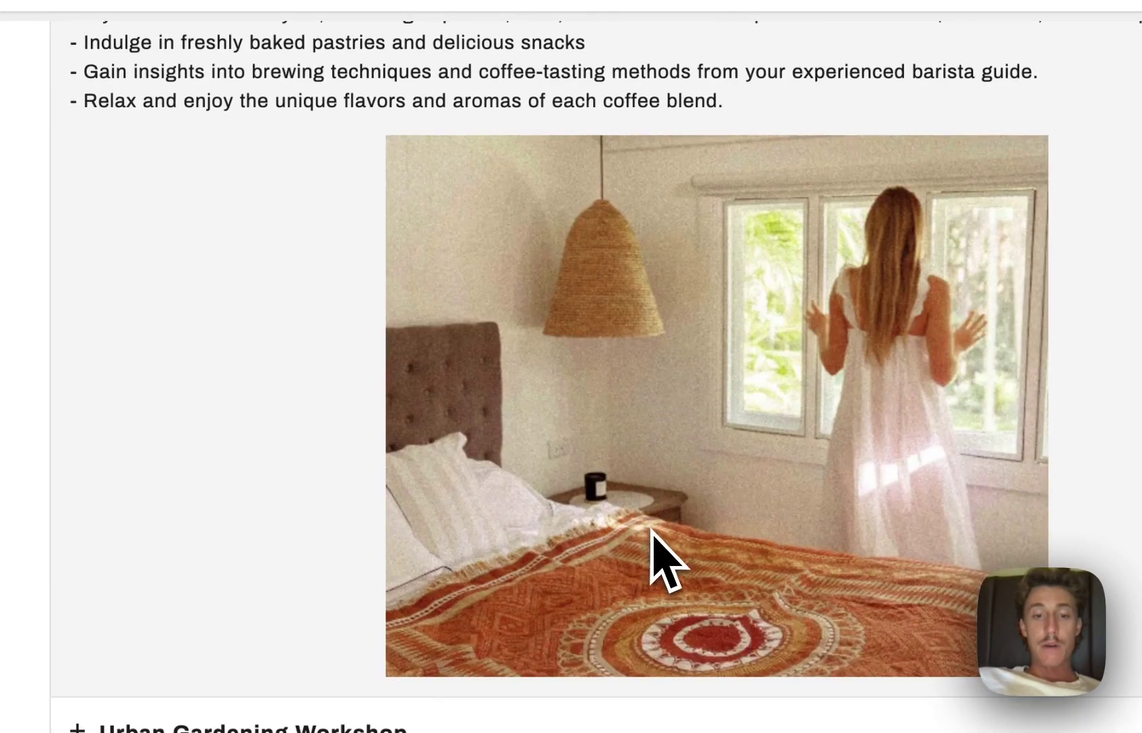
{"action": "scroll", "coordinate": [637, 451], "scroll_direction": "up", "scroll_amount": 6}
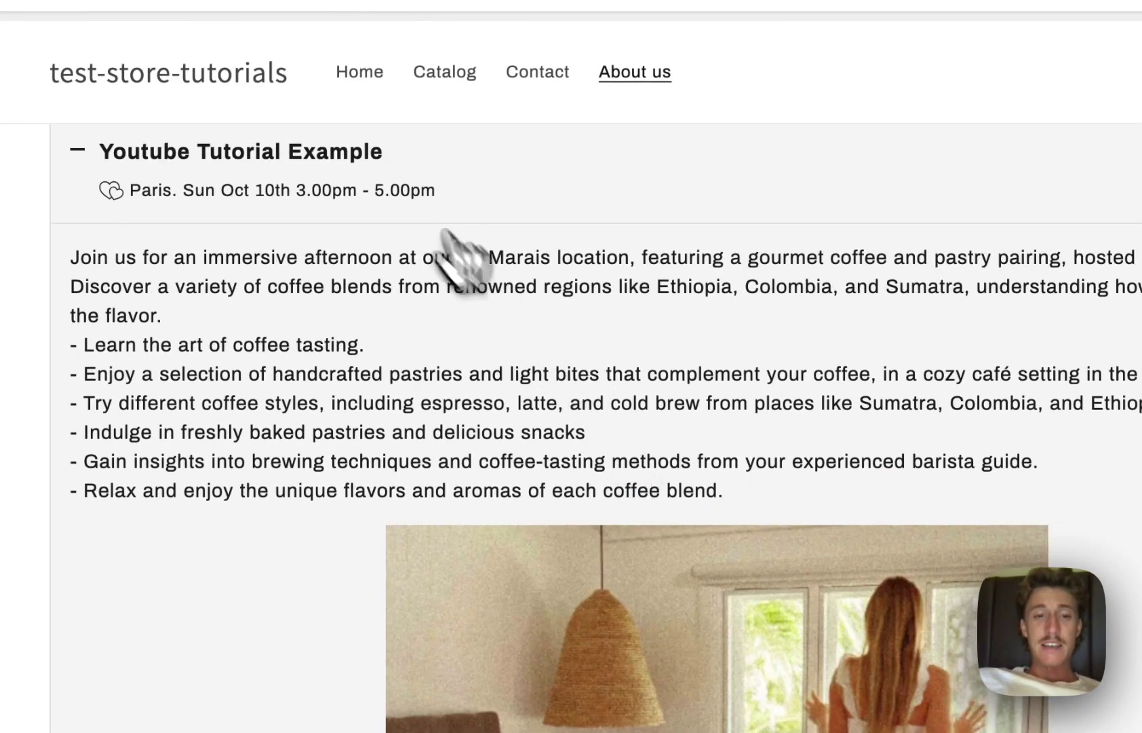
{"action": "left_click", "coordinate": [427, 190]}
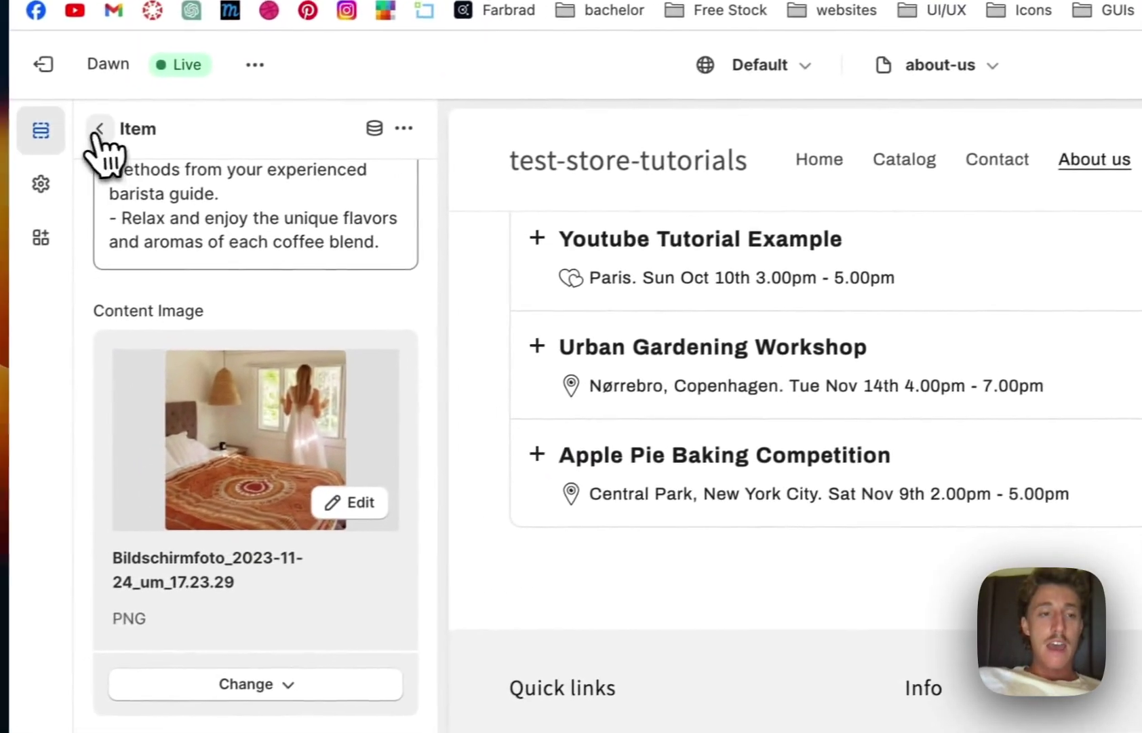
- Change the heading of the visible SS - Tabbed Content section to "Upcoming Events for Section Store"
{"action": "left_click", "coordinate": [101, 129]}
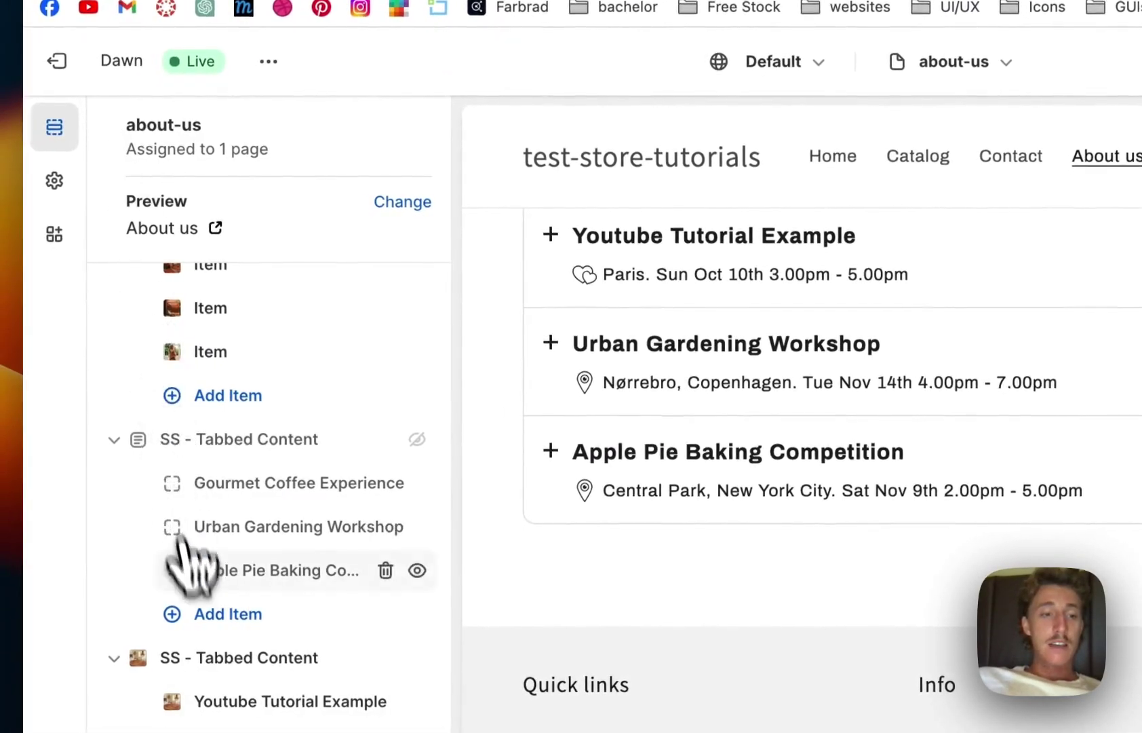
{"action": "left_click", "coordinate": [274, 552]}
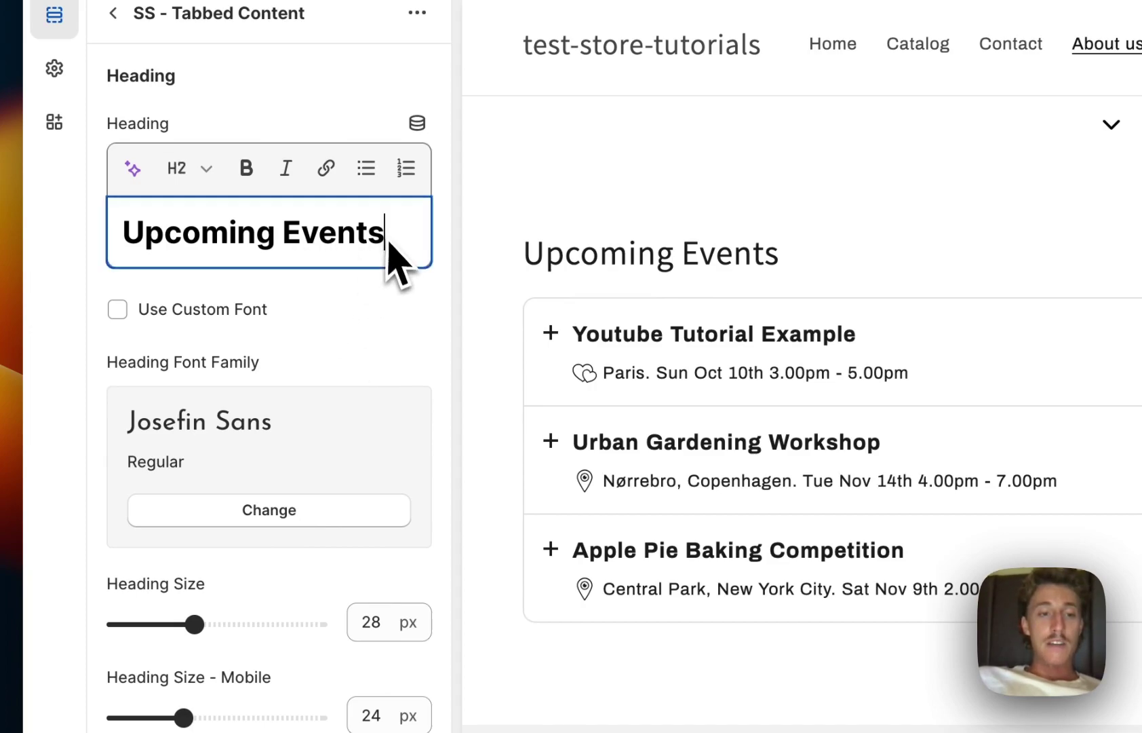
{"action": "type", "text": "for AS"}
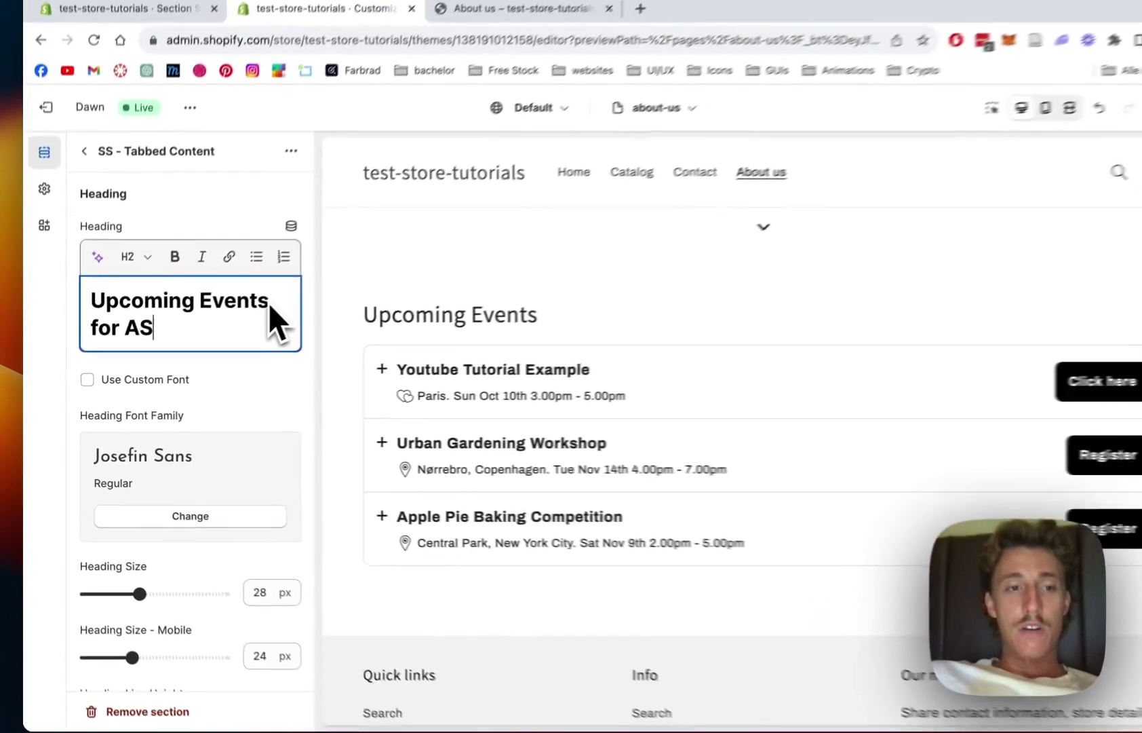
{"action": "key", "text": "BackSpace"}
{"action": "key", "text": "BackSpace"}
{"action": "type", "text": "Section St"}
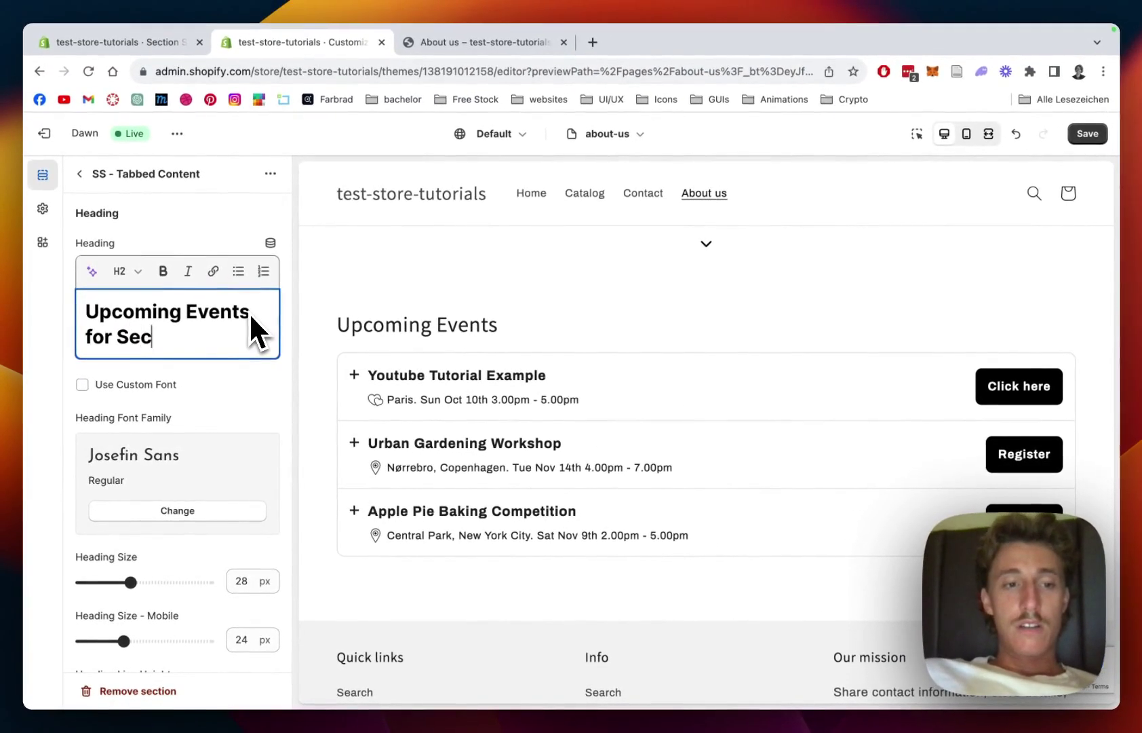
{"action": "type", "text": "ore"}
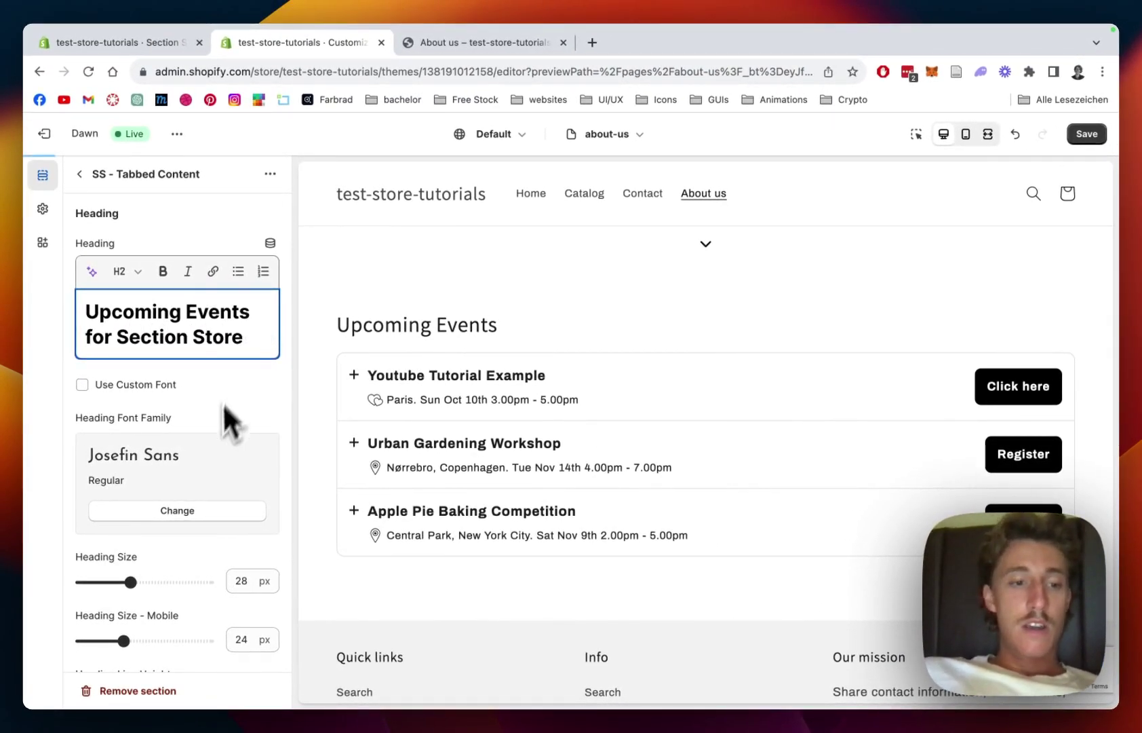
- Set the section's heading size to 34 px and its heading text alignment to Center
{"action": "scroll", "coordinate": [209, 423], "scroll_direction": "down", "scroll_amount": 5}
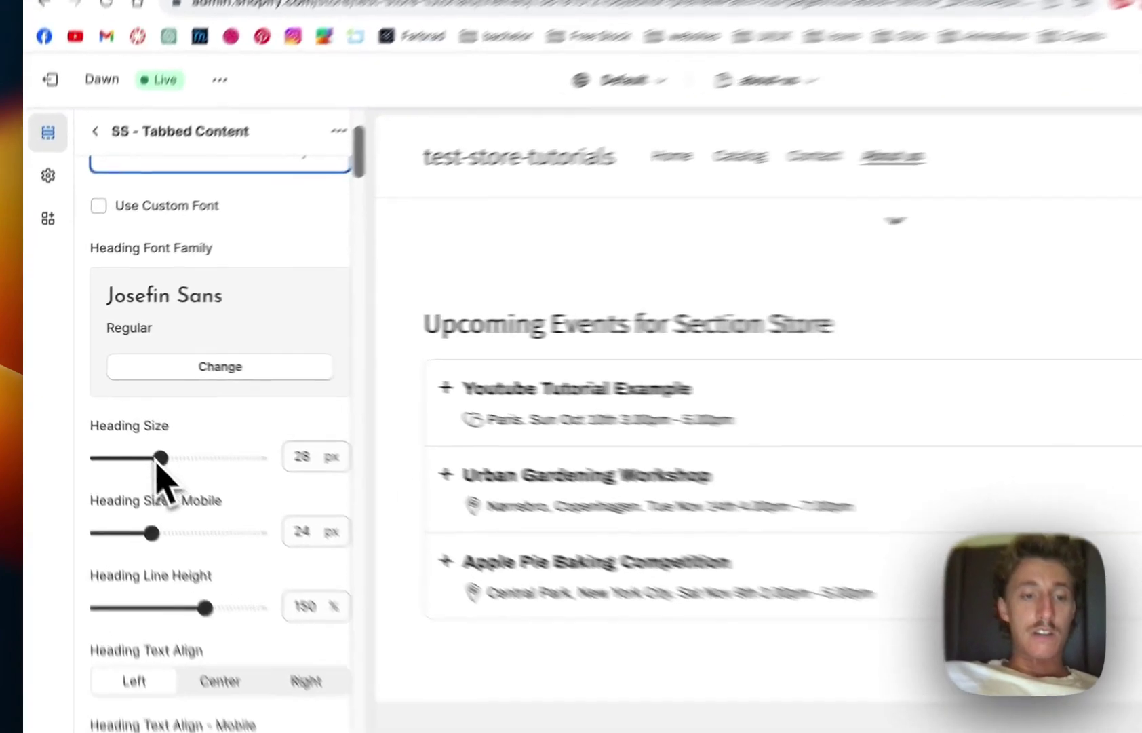
{"action": "left_click_drag", "start_coordinate": [130, 432], "coordinate": [141, 432]}
{"action": "scroll", "coordinate": [154, 462], "scroll_direction": "down", "scroll_amount": 2}
{"action": "scroll", "coordinate": [234, 406], "scroll_direction": "down", "scroll_amount": 2}
{"action": "left_click", "coordinate": [266, 542]}
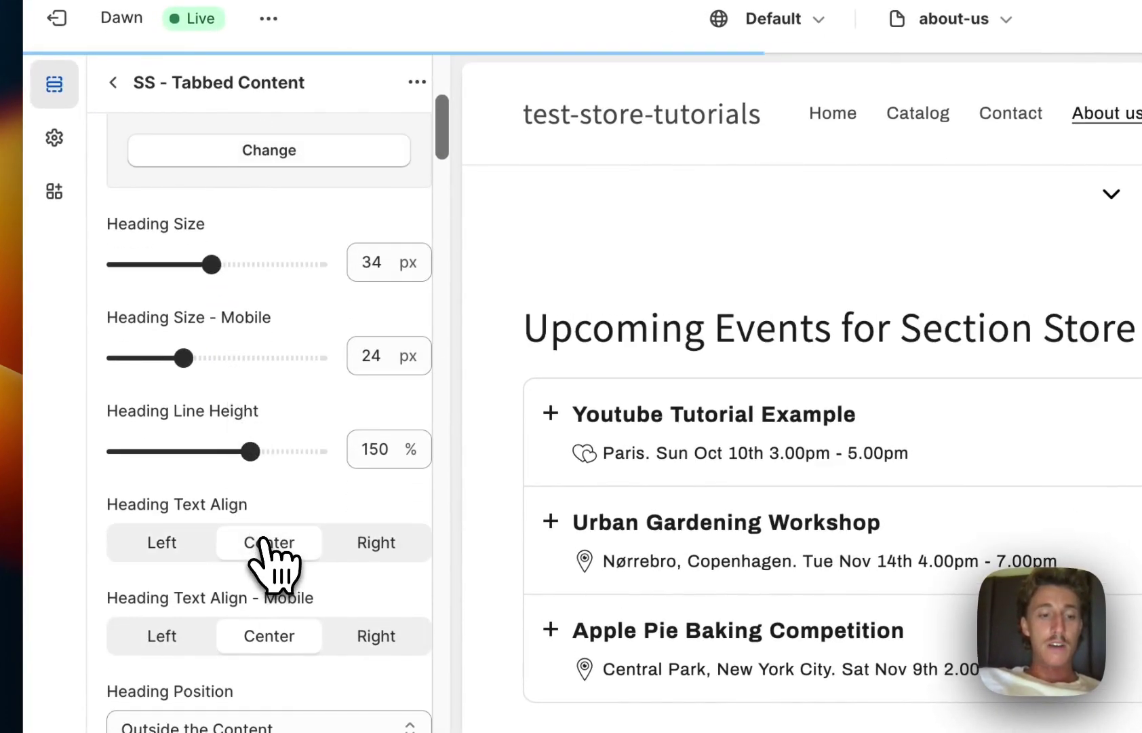
- Enable the custom font for the section heading and set the heading font family to Abril Fatface
{"action": "scroll", "coordinate": [283, 273], "scroll_direction": "down", "scroll_amount": 8}
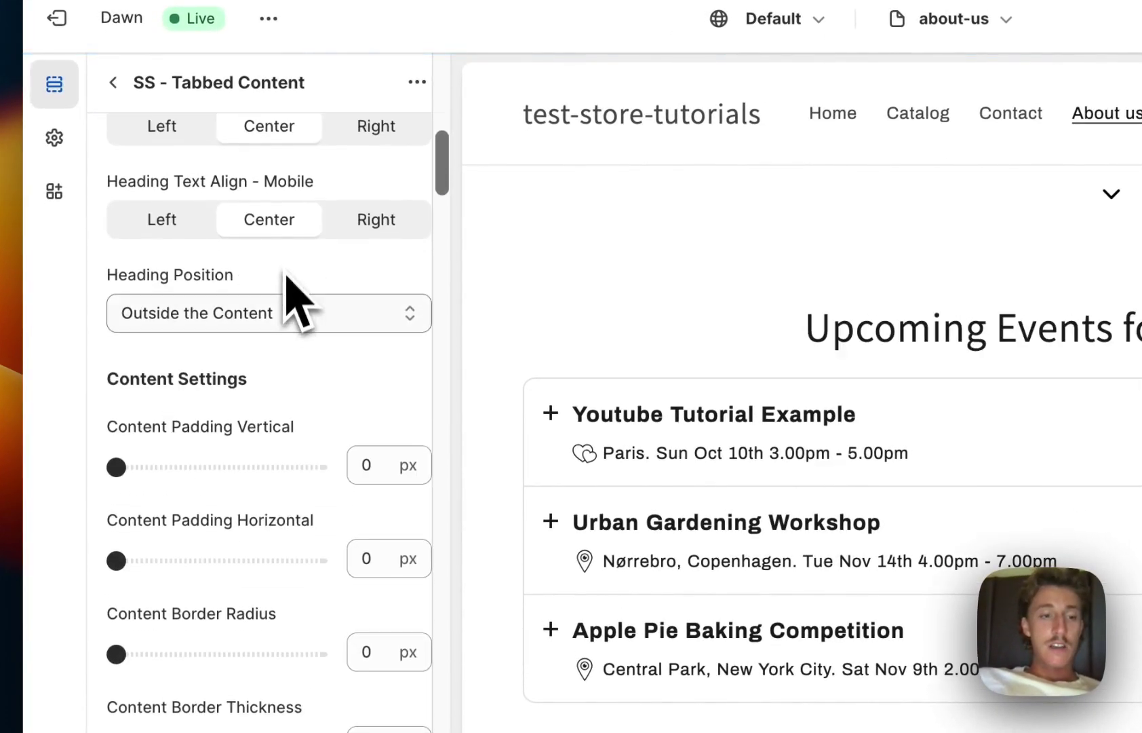
{"action": "scroll", "coordinate": [277, 326], "scroll_direction": "up", "scroll_amount": 12}
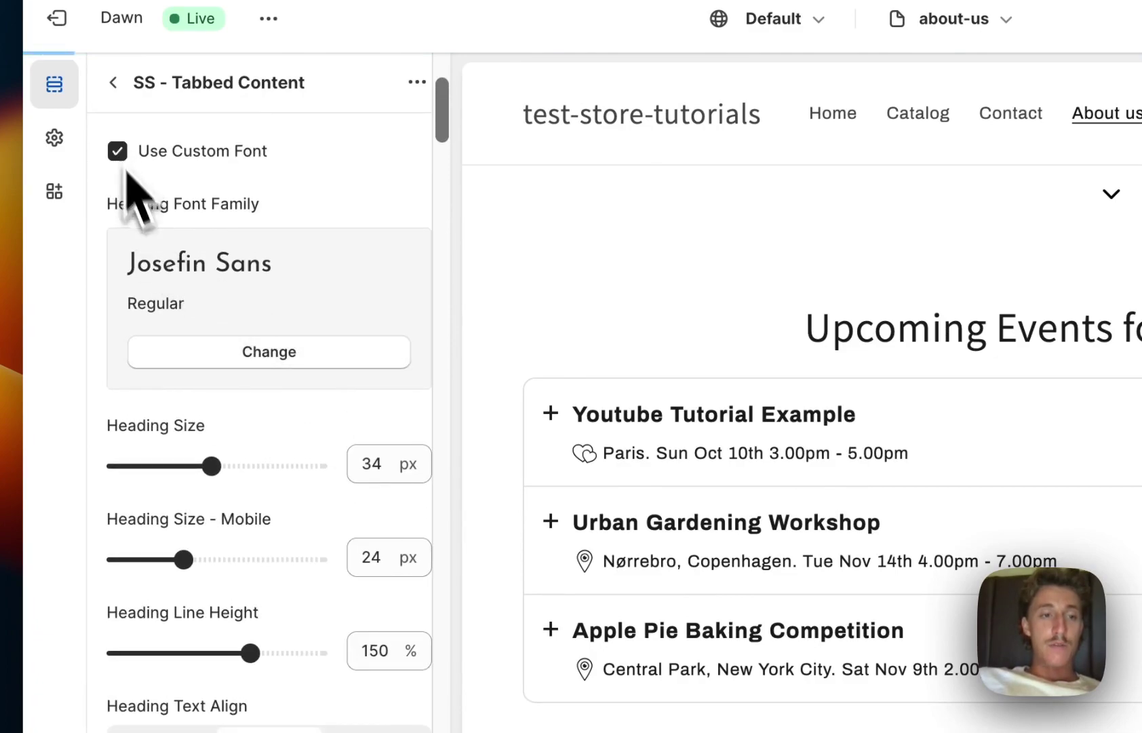
{"action": "left_click", "coordinate": [263, 356]}
{"action": "scroll", "coordinate": [254, 350], "scroll_direction": "down", "scroll_amount": 2}
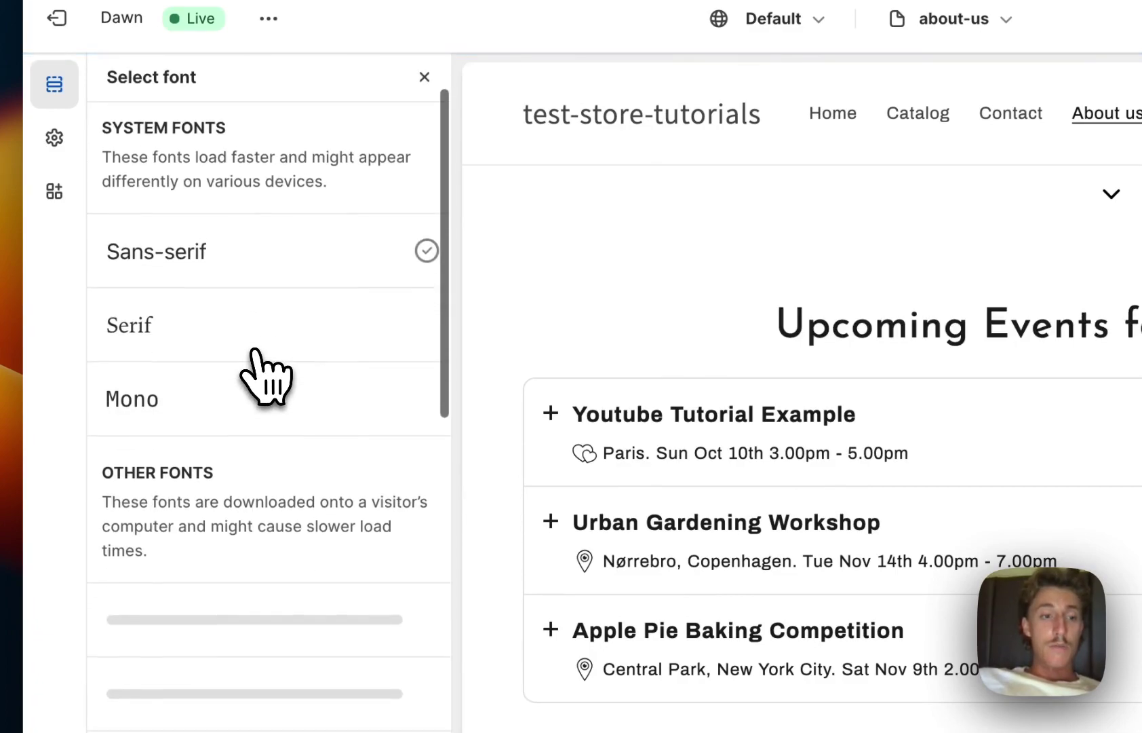
{"action": "left_click", "coordinate": [248, 368]}
{"action": "left_click", "coordinate": [272, 702]}
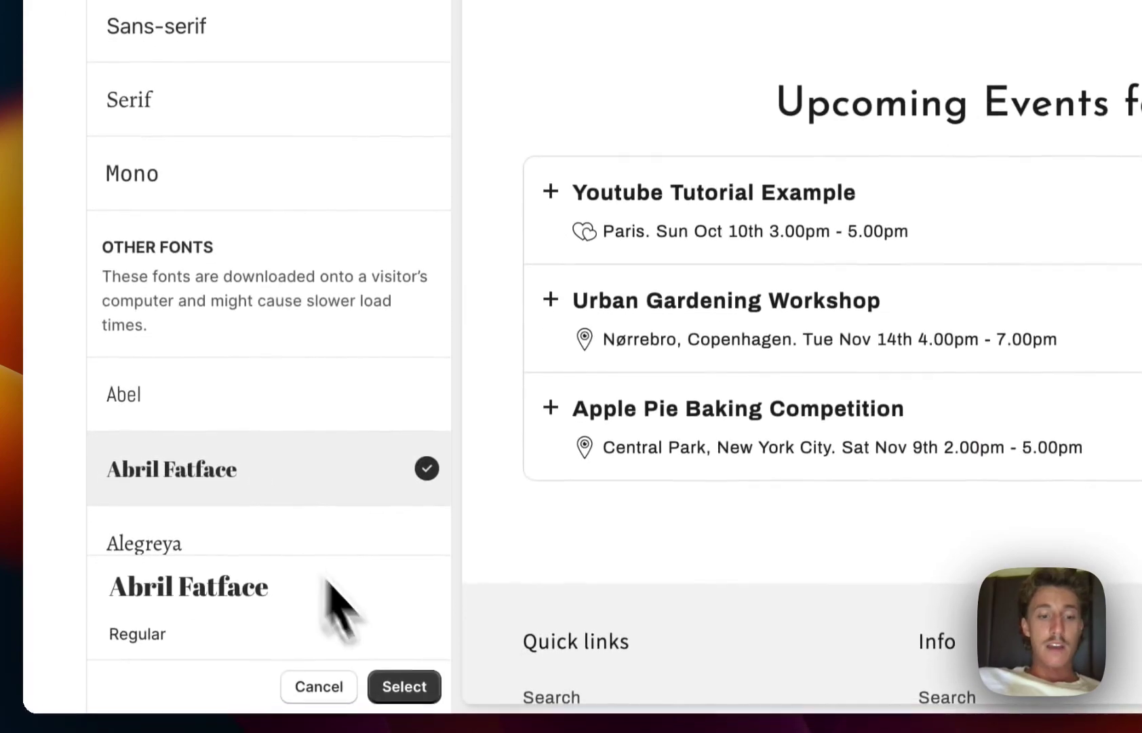
{"action": "left_click", "coordinate": [402, 685]}
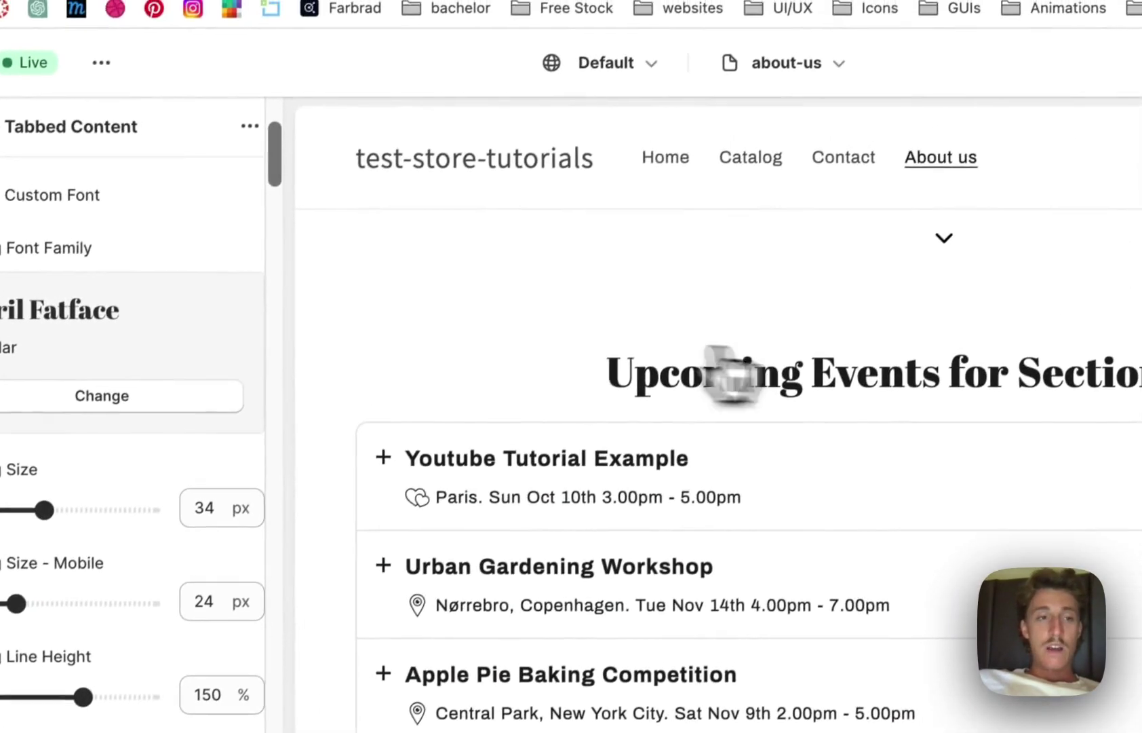
- Set the Items Radius of the tabbed content section to 16 px
{"action": "scroll", "coordinate": [228, 337], "scroll_direction": "down", "scroll_amount": 5}
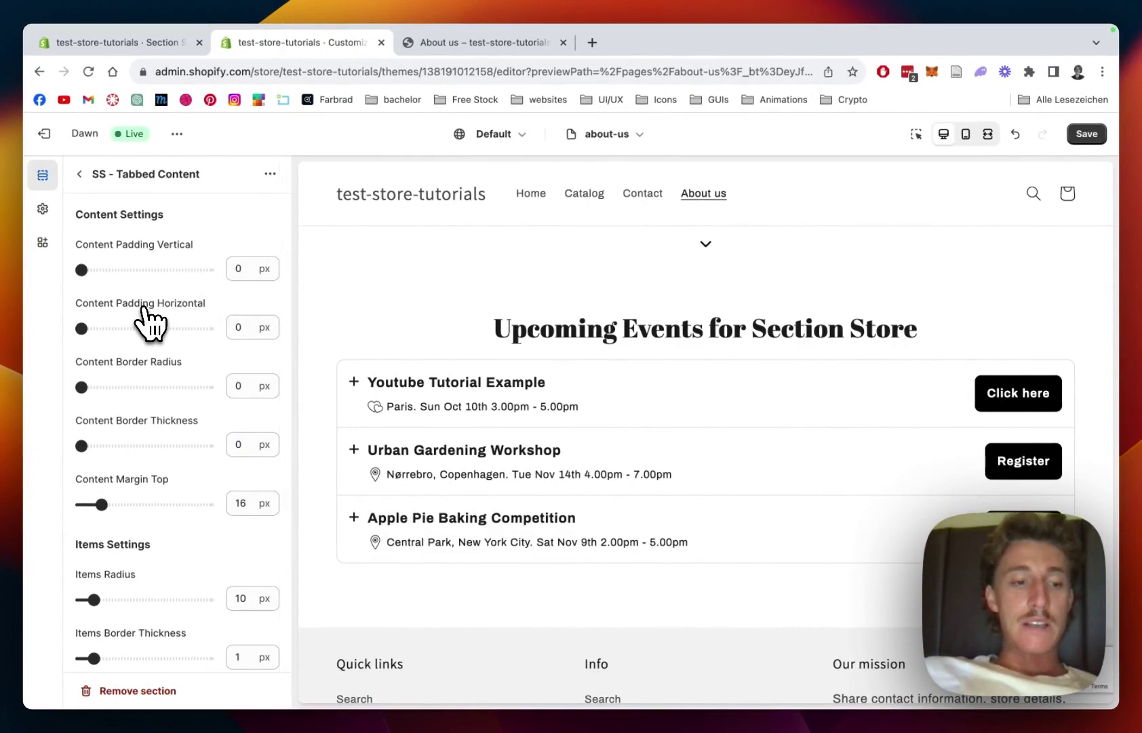
{"action": "scroll", "coordinate": [147, 322], "scroll_direction": "down", "scroll_amount": 1}
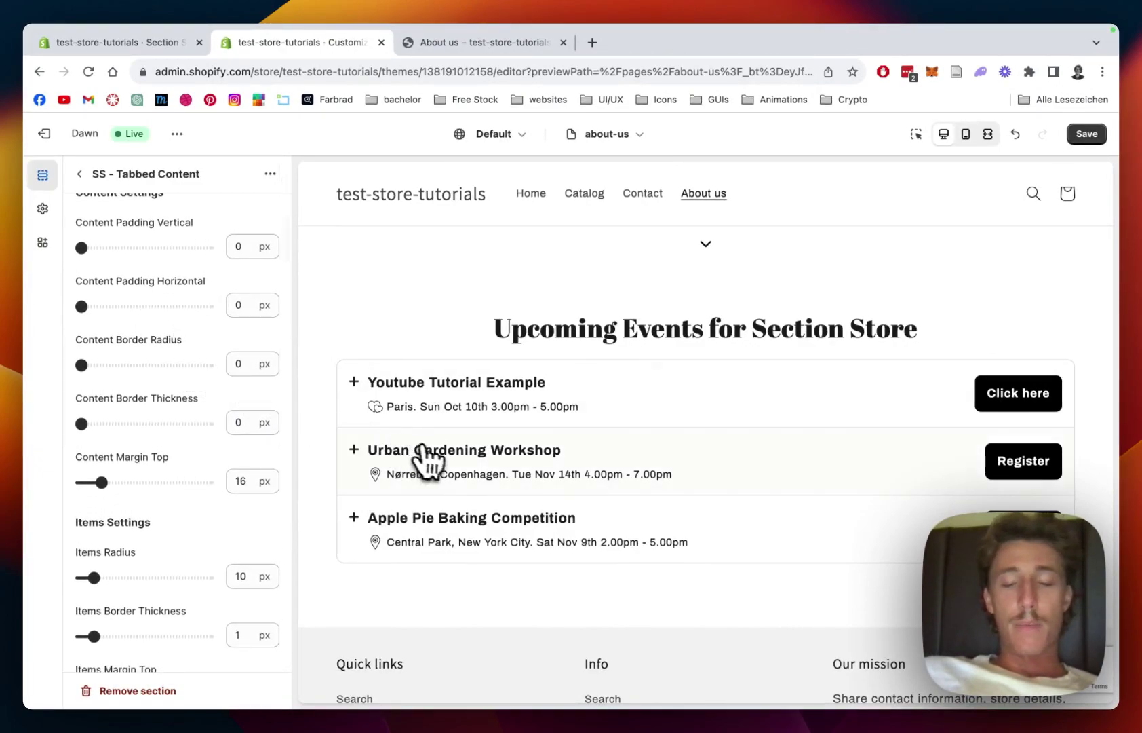
{"action": "scroll", "coordinate": [212, 372], "scroll_direction": "down", "scroll_amount": 5}
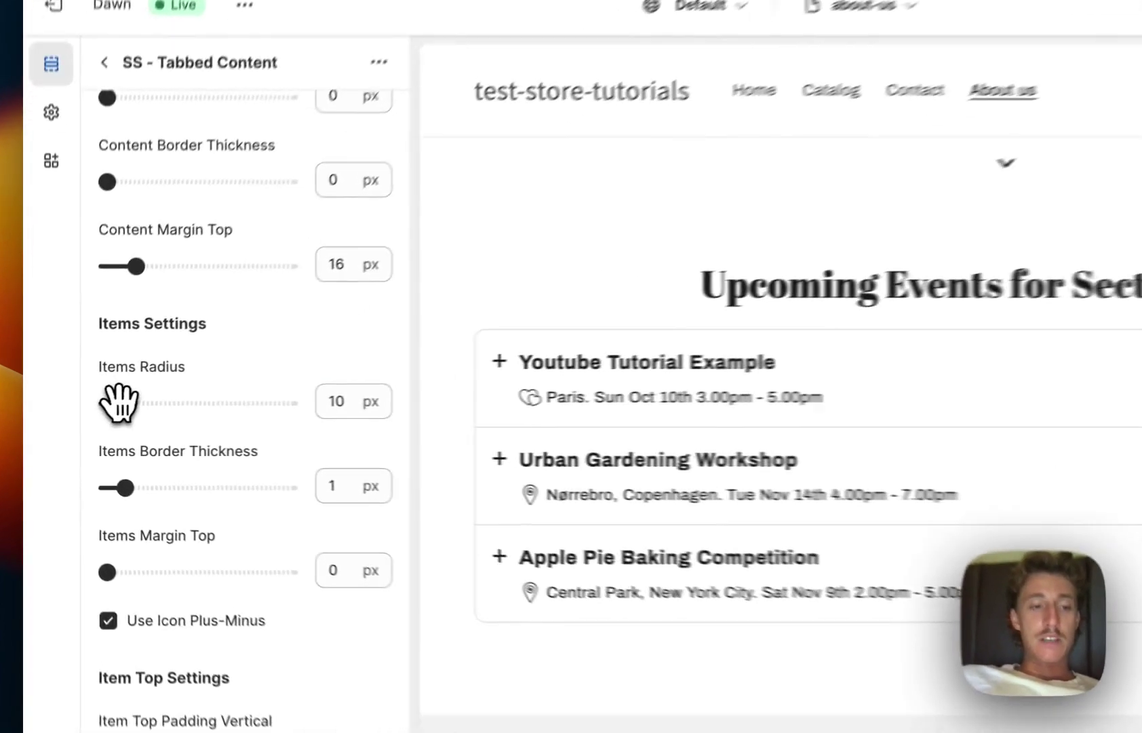
{"action": "left_click_drag", "start_coordinate": [93, 411], "coordinate": [116, 410]}
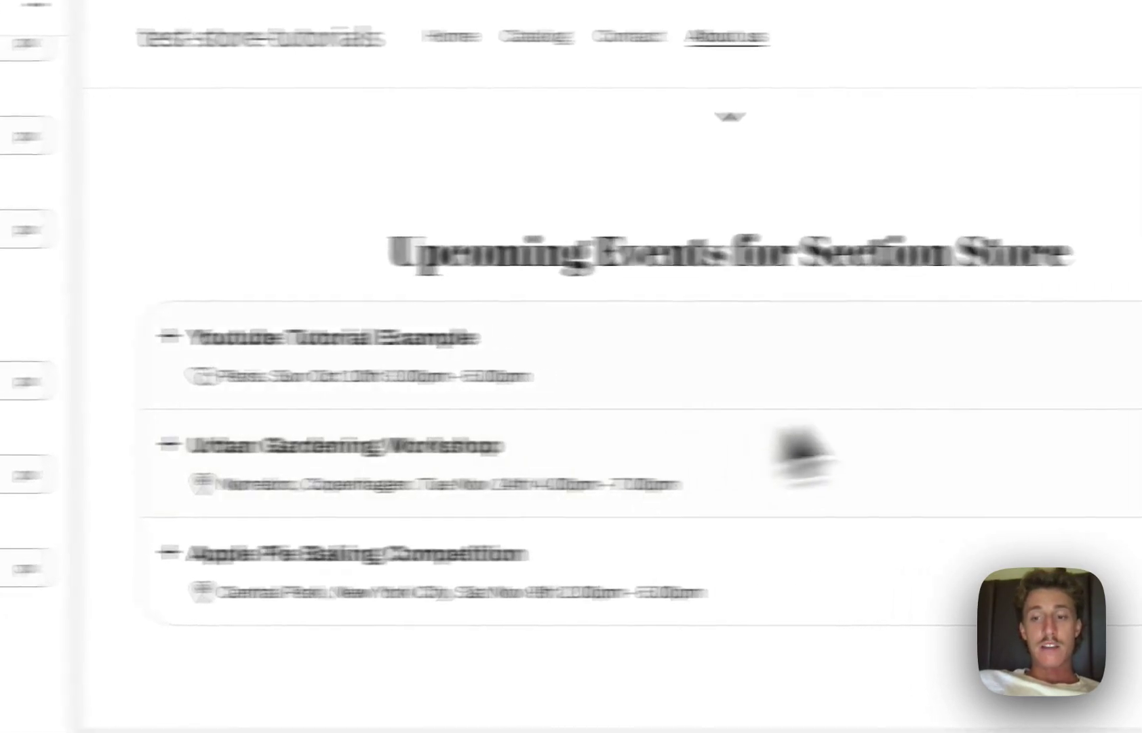
{"action": "left_click_drag", "start_coordinate": [108, 407], "coordinate": [148, 409]}
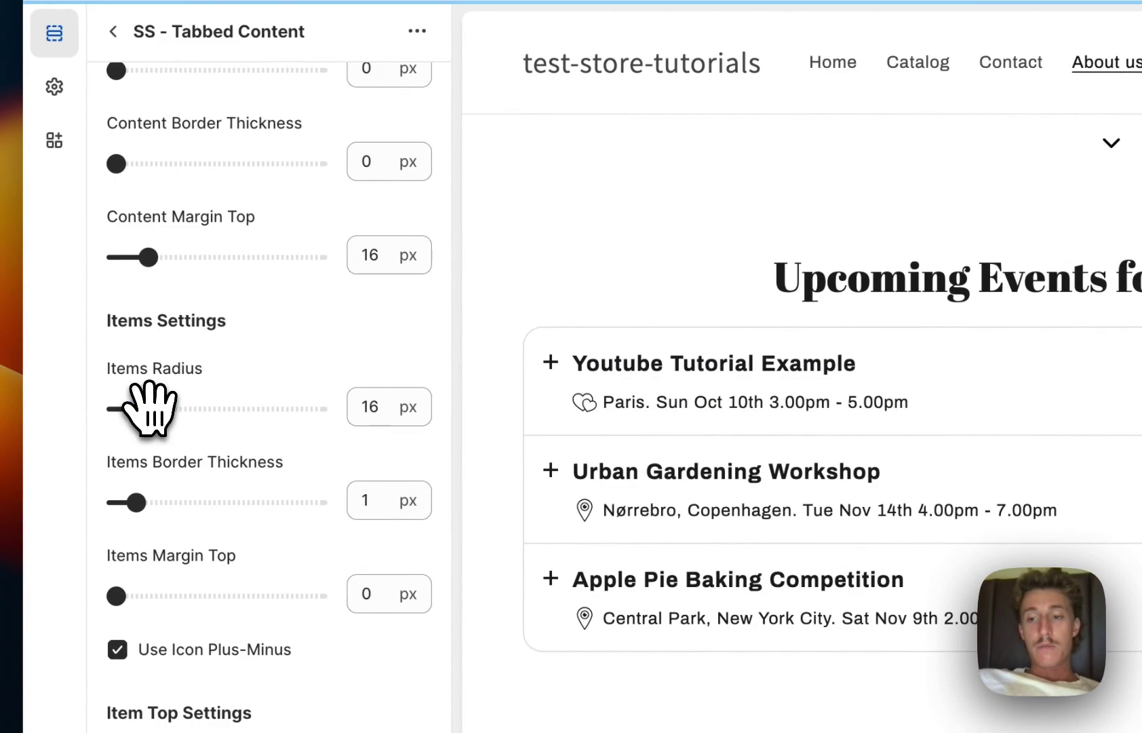
- Look through the section's settings for item padding, title, icon, sub-title, button and content image
{"action": "scroll", "coordinate": [194, 343], "scroll_direction": "down", "scroll_amount": 8}
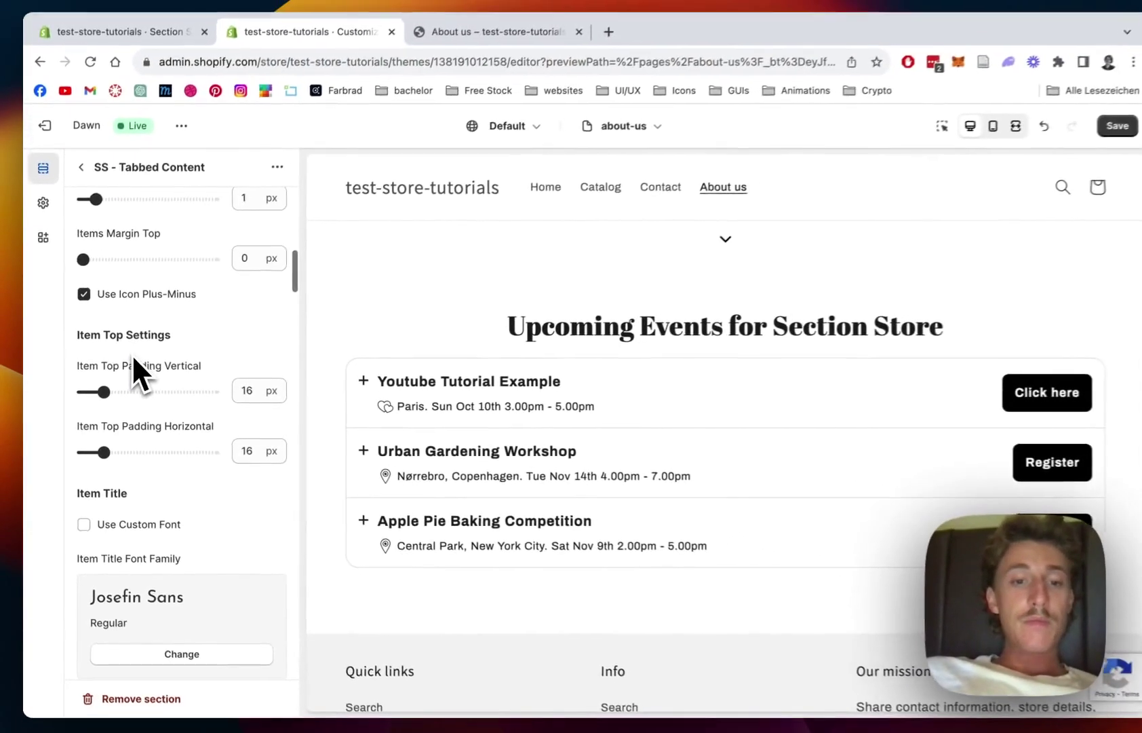
{"action": "scroll", "coordinate": [130, 359], "scroll_direction": "down", "scroll_amount": 6}
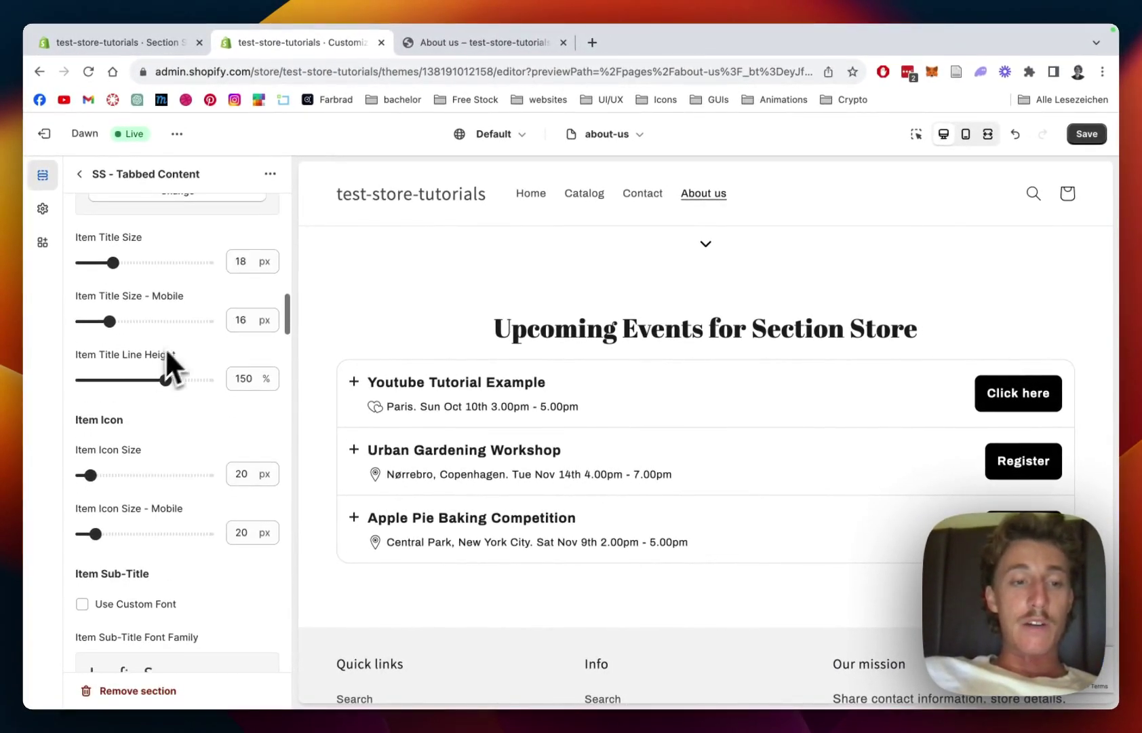
{"action": "scroll", "coordinate": [192, 366], "scroll_direction": "down", "scroll_amount": 1}
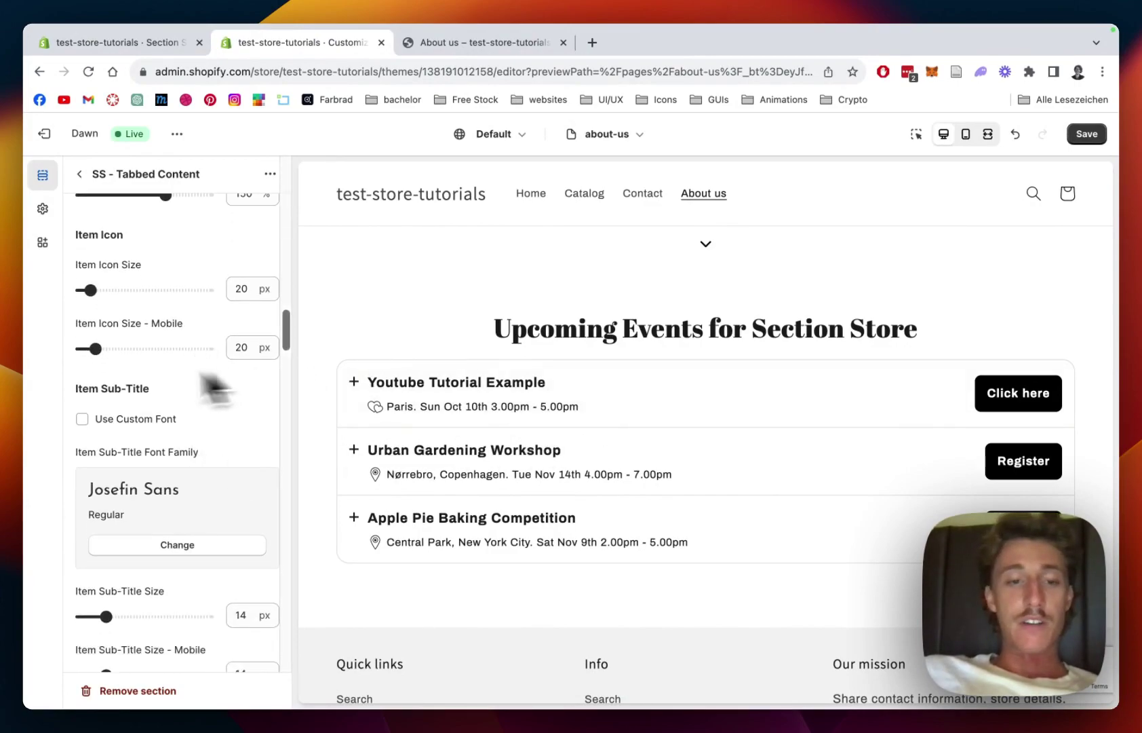
{"action": "scroll", "coordinate": [121, 393], "scroll_direction": "down", "scroll_amount": 9}
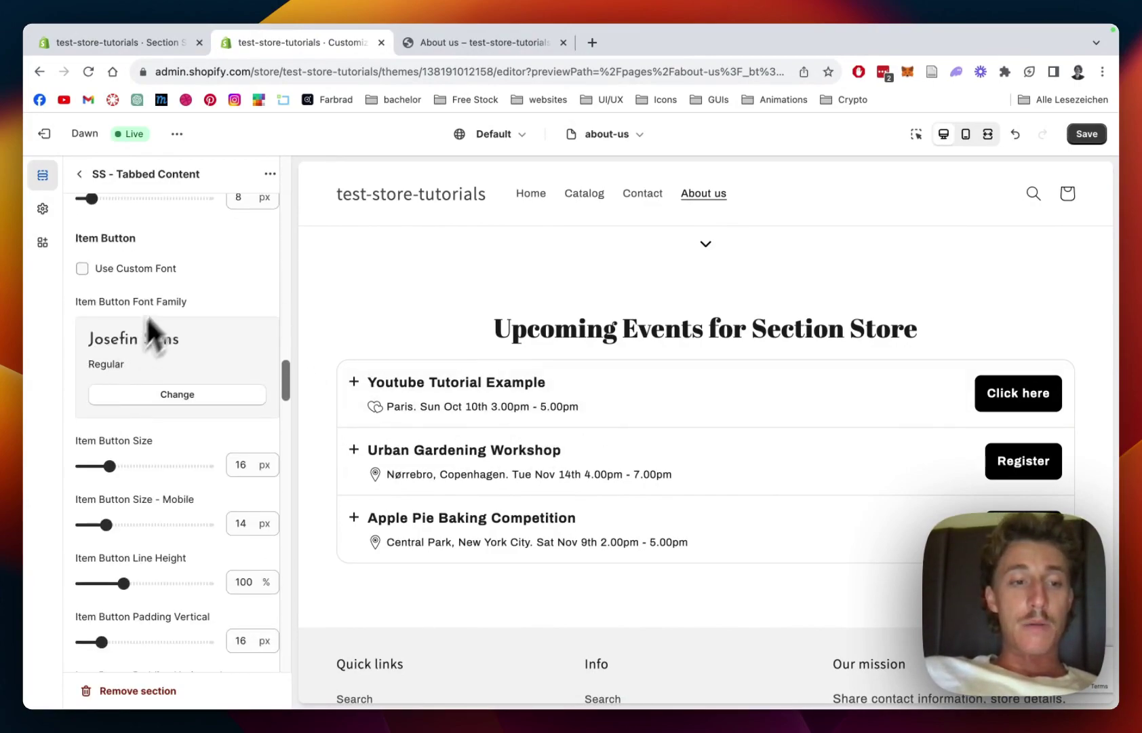
{"action": "scroll", "coordinate": [174, 289], "scroll_direction": "down", "scroll_amount": 12}
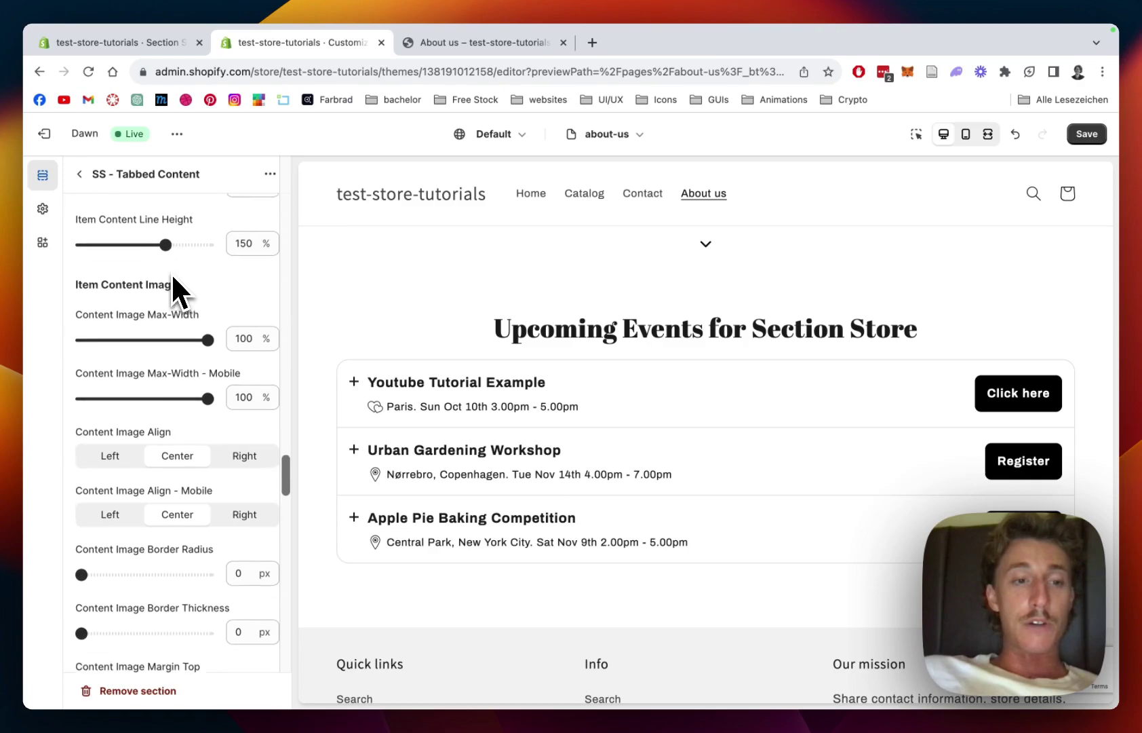
- Set the Items Border Color of the tabbed content section to #E8AD41
{"action": "scroll", "coordinate": [173, 364], "scroll_direction": "down", "scroll_amount": 7}
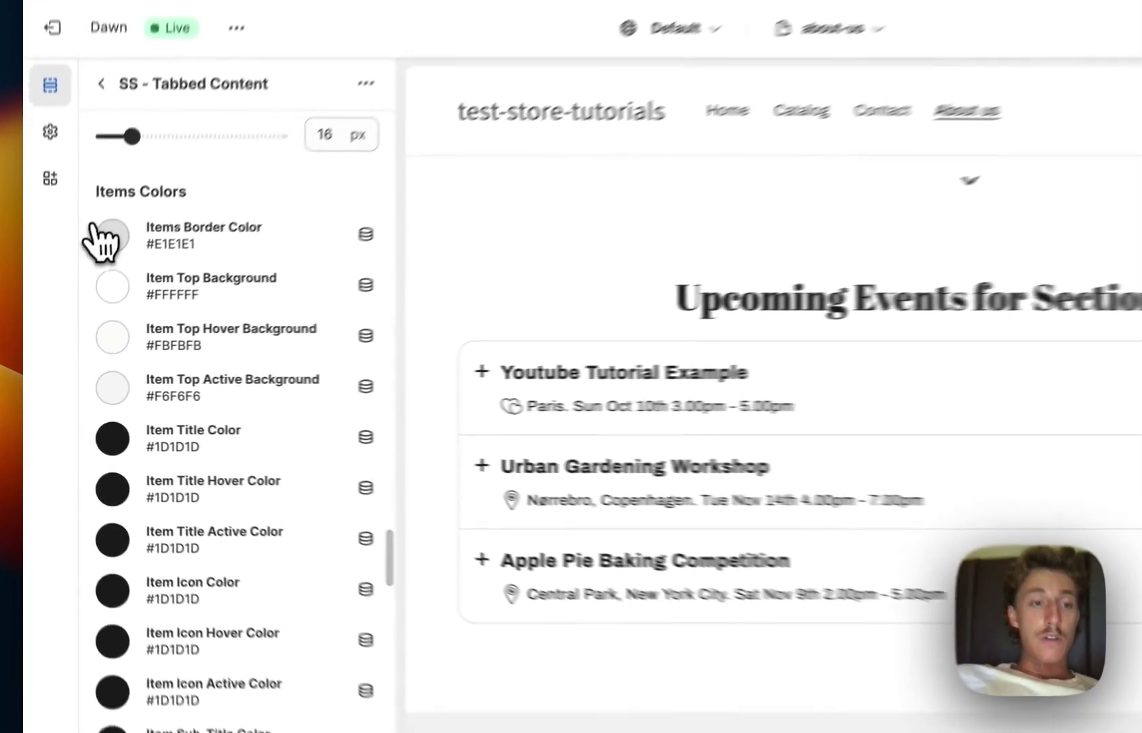
{"action": "left_click", "coordinate": [87, 283]}
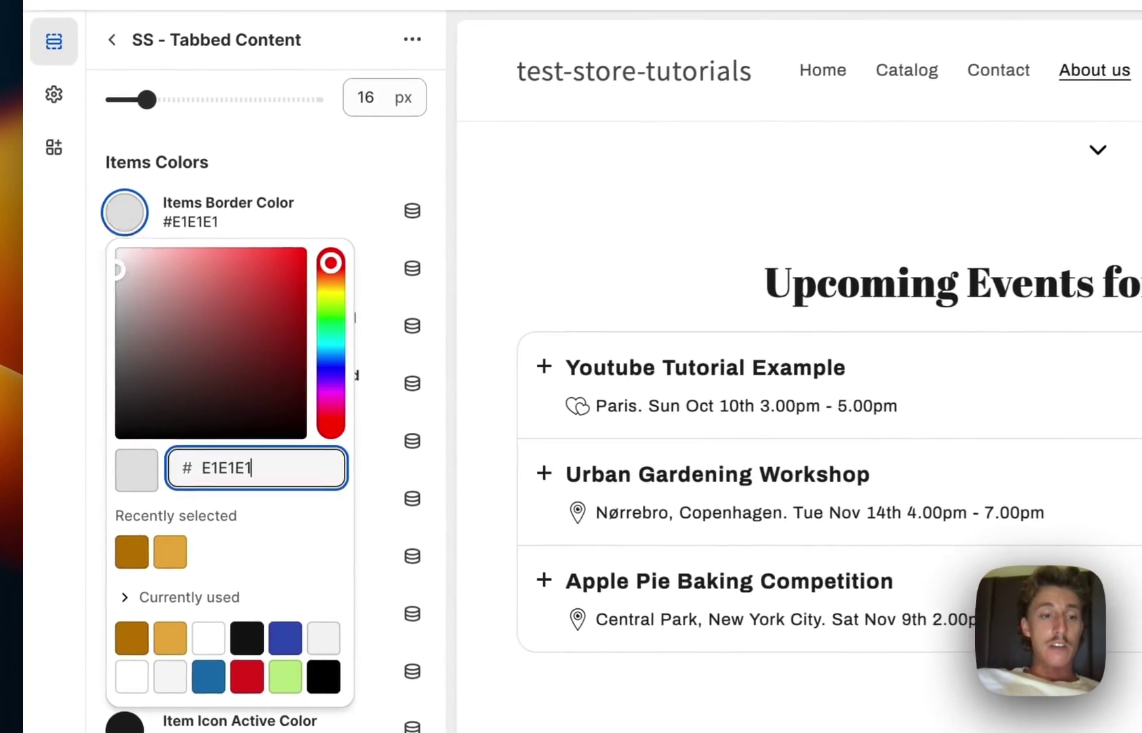
{"action": "left_click", "coordinate": [178, 559]}
{"action": "left_click", "coordinate": [442, 170]}
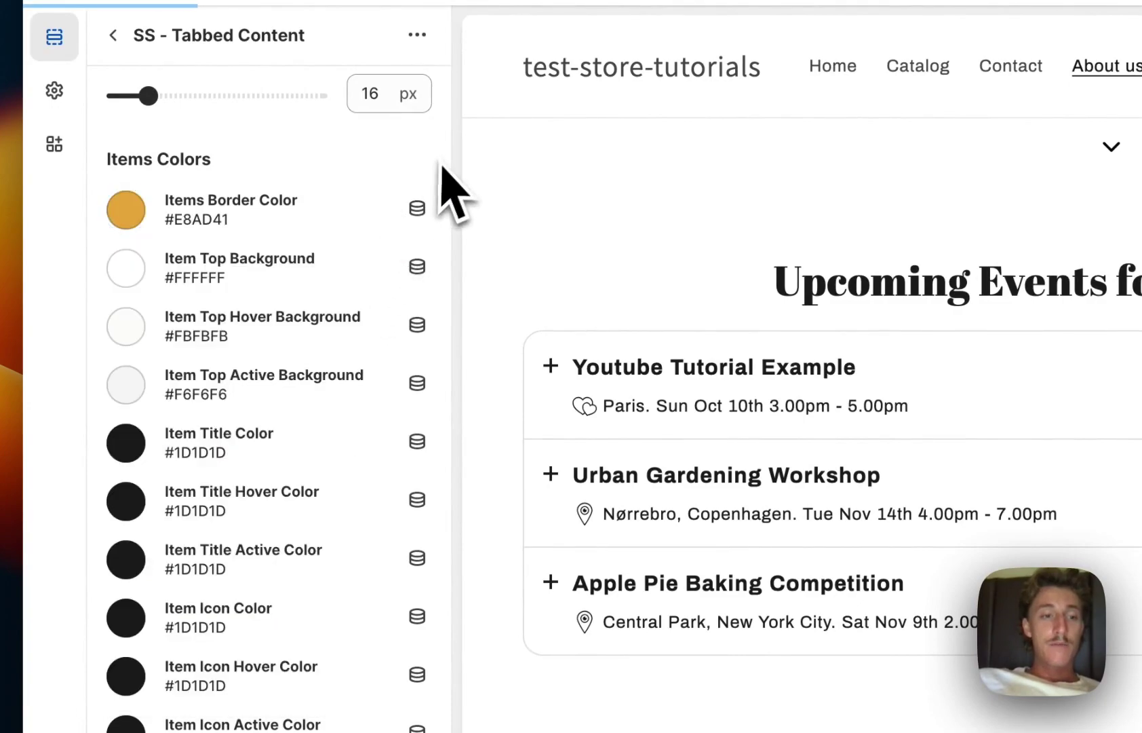
- Set the Item Title Color and Item Title Hover Color to #E8AD41 and the Item Title Active Color to #BD7A00
{"action": "left_click", "coordinate": [127, 448]}
{"action": "left_click", "coordinate": [133, 362]}
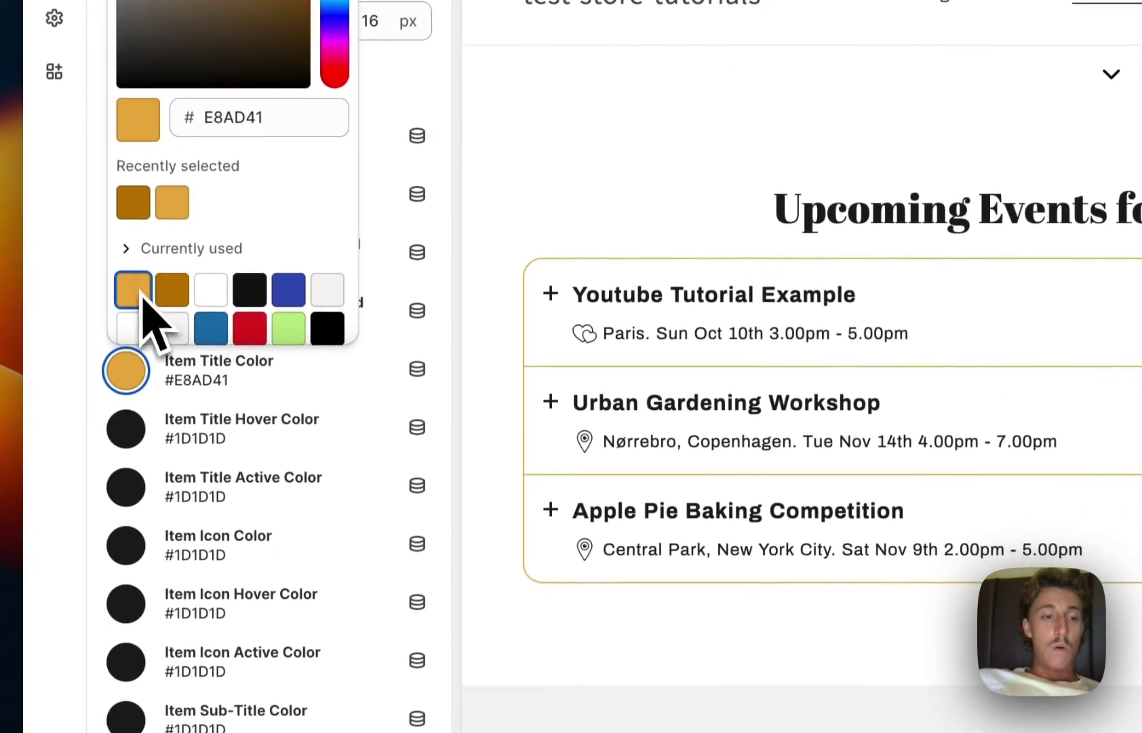
{"action": "left_click", "coordinate": [139, 418]}
{"action": "left_click", "coordinate": [139, 333]}
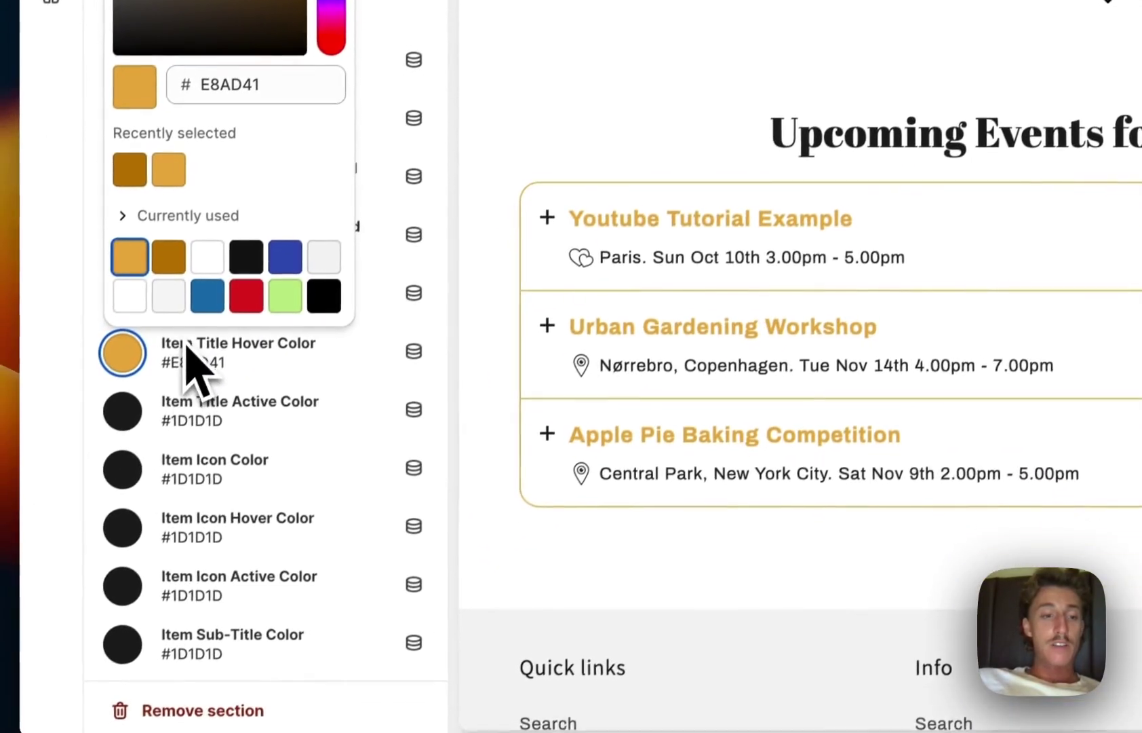
{"action": "left_click", "coordinate": [122, 411]}
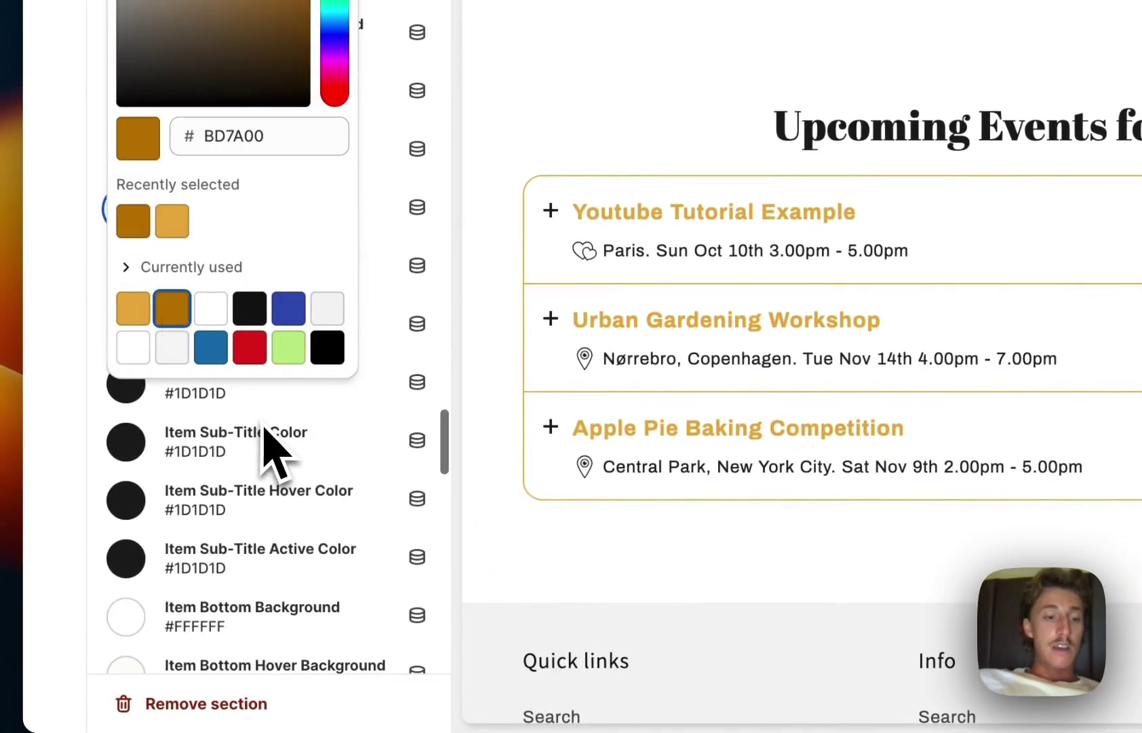
{"action": "left_click", "coordinate": [271, 451]}
- Set the section's Button Background Color to #E8AD41 and save the theme changes
{"action": "scroll", "coordinate": [332, 506], "scroll_direction": "down", "scroll_amount": 5}
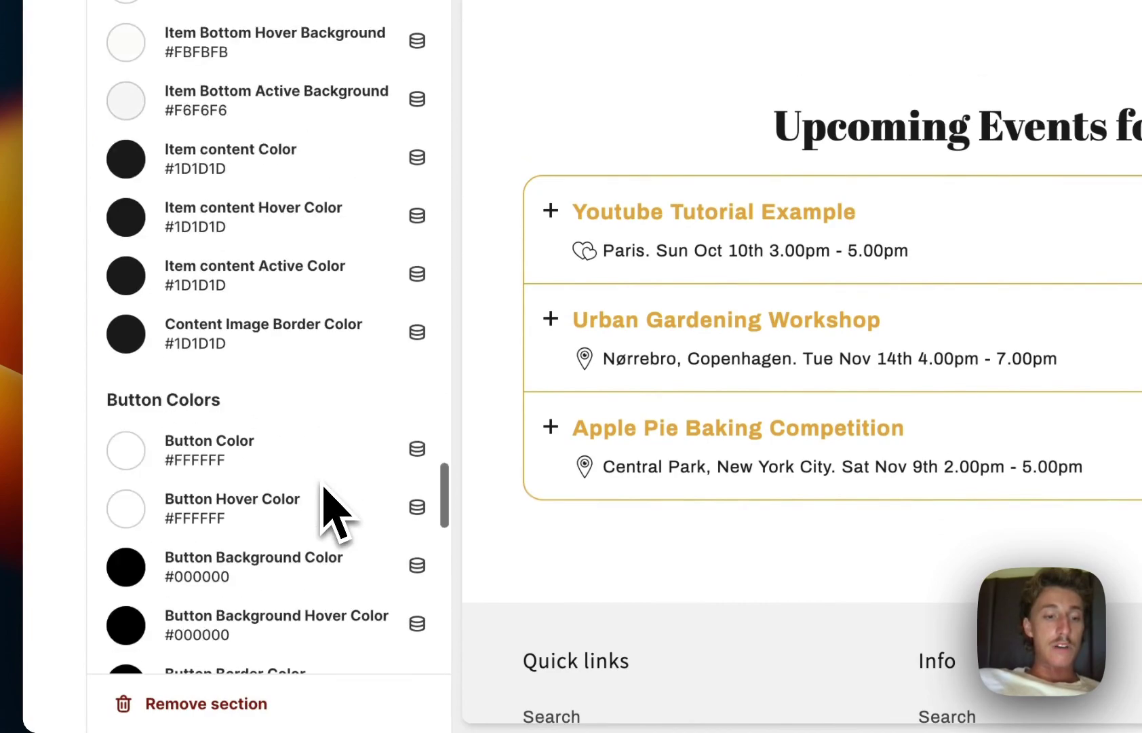
{"action": "left_click", "coordinate": [135, 465]}
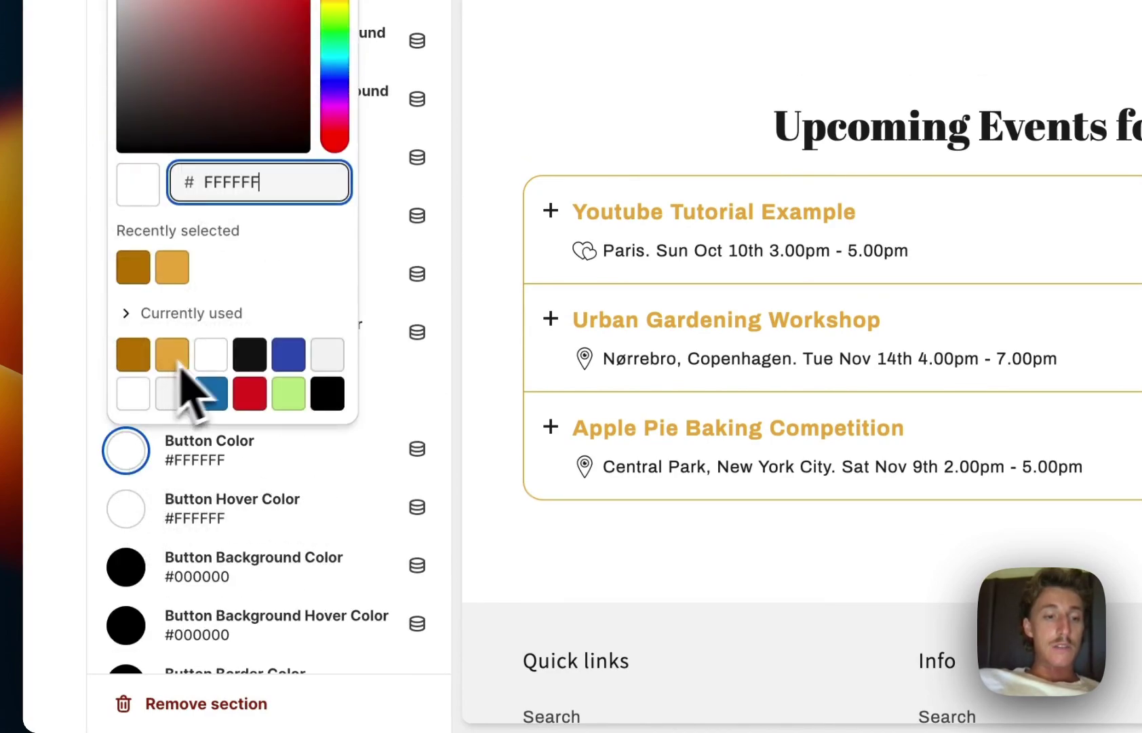
{"action": "left_click", "coordinate": [152, 497]}
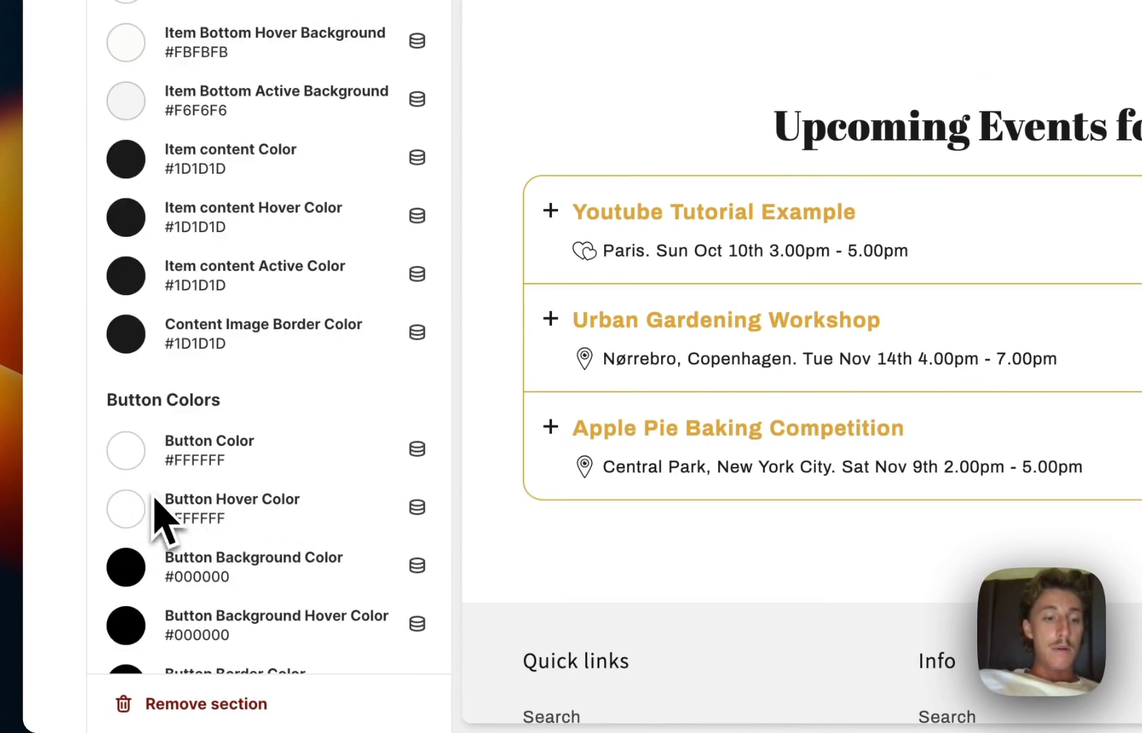
{"action": "left_click", "coordinate": [129, 565]}
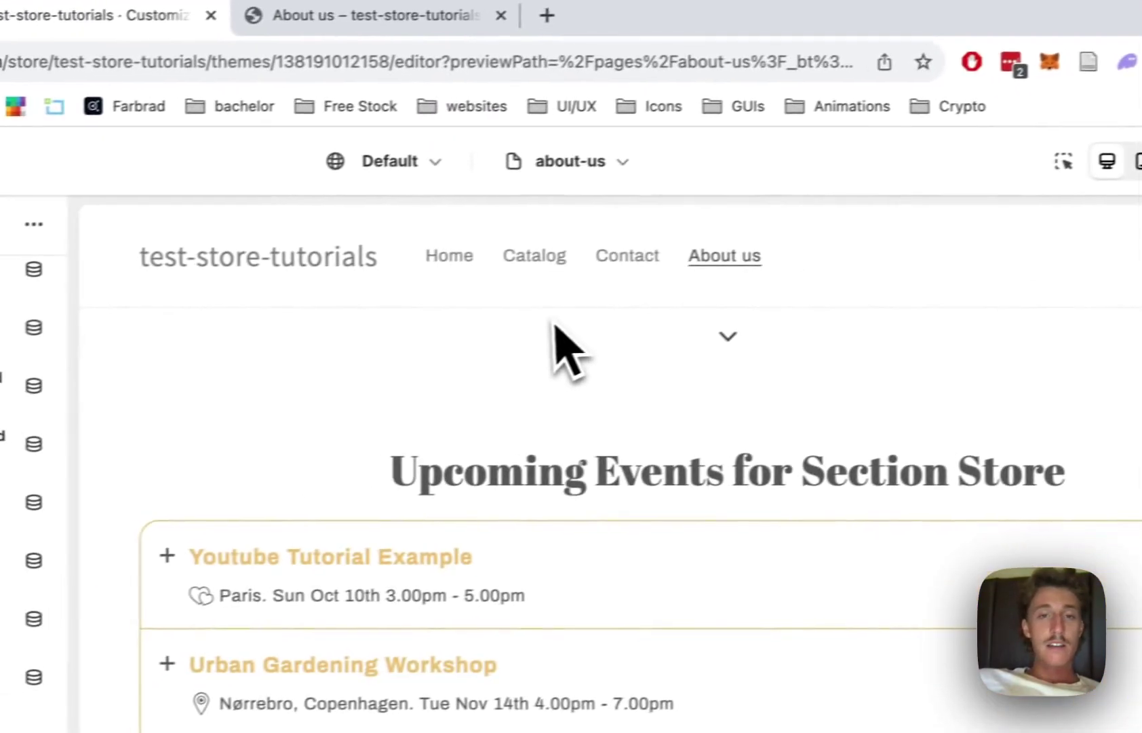
{"action": "key", "text": "super+s"}
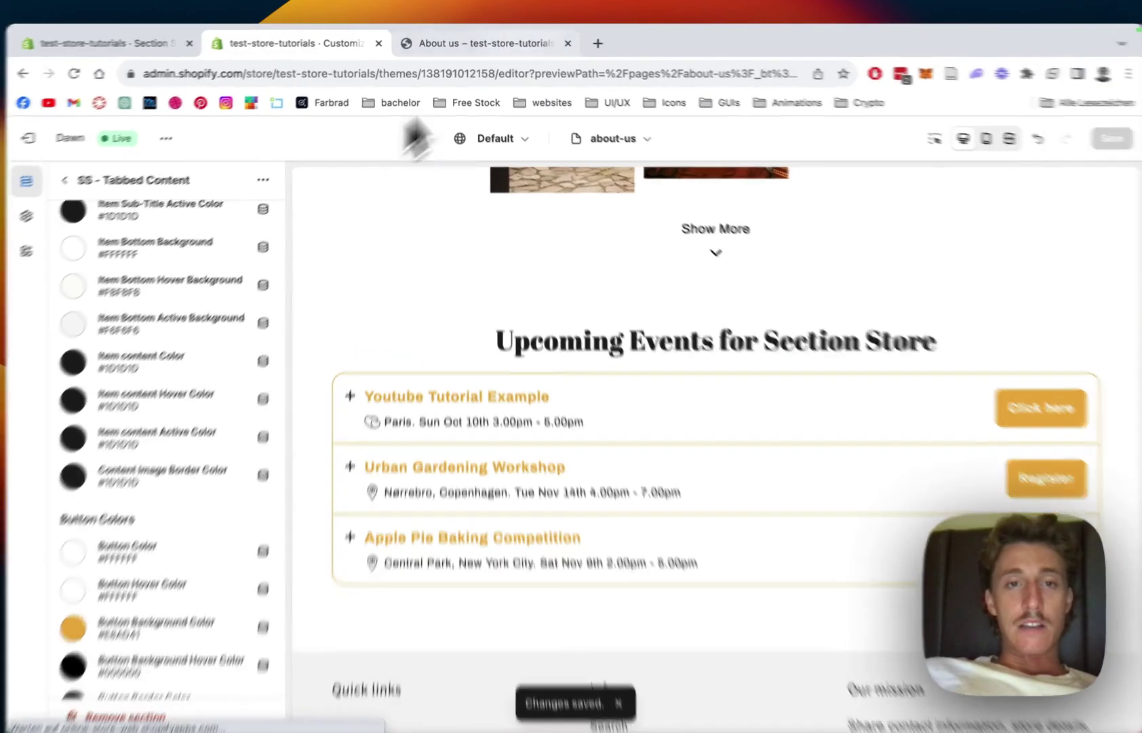
- Switch to the live About us page and reload it to check the upcoming events section
{"action": "left_click", "coordinate": [485, 43]}
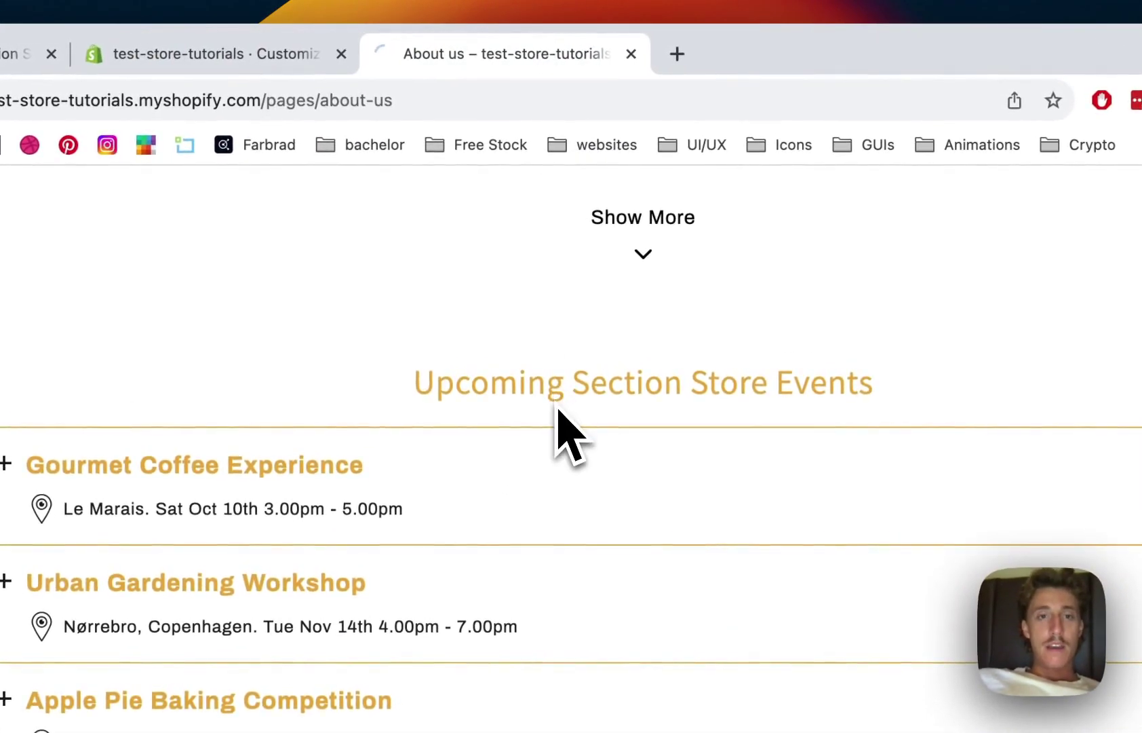
{"action": "key", "text": "super+r"}
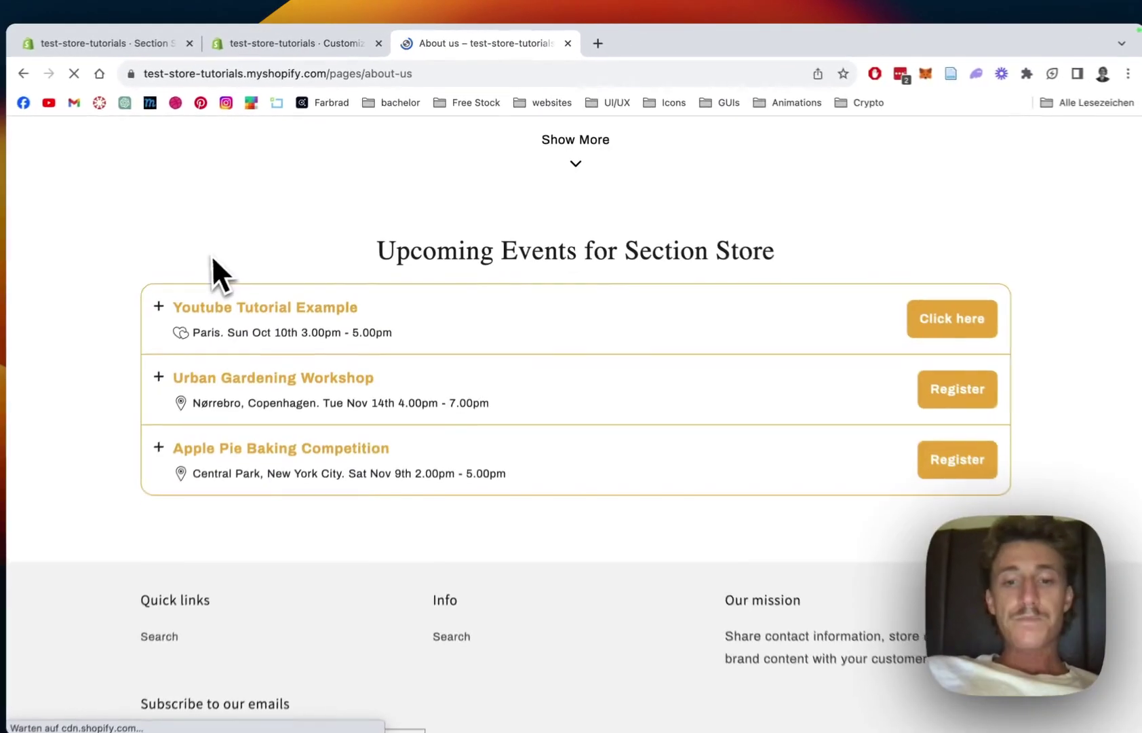
{"action": "scroll", "coordinate": [222, 230], "scroll_direction": "down", "scroll_amount": 4}
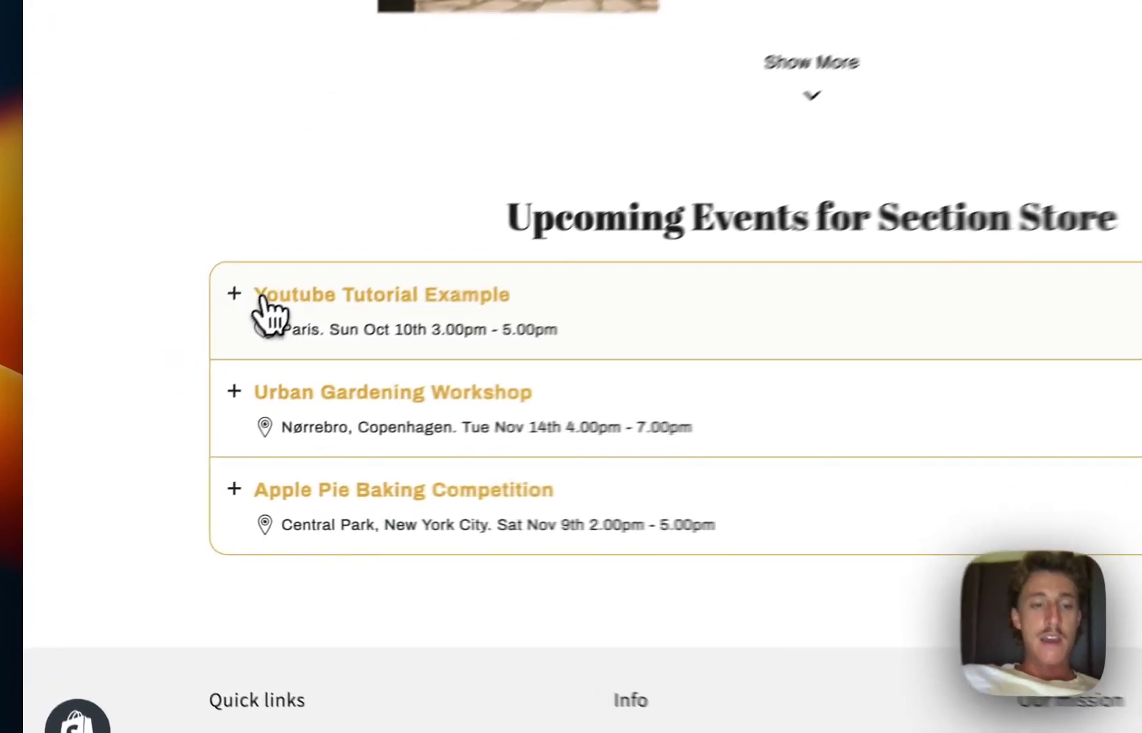
- Expand the Youtube Tutorial Example and Urban Gardening Workshop items on the live page to review their content
{"action": "left_click", "coordinate": [191, 372]}
{"action": "scroll", "coordinate": [638, 281], "scroll_direction": "down", "scroll_amount": 10}
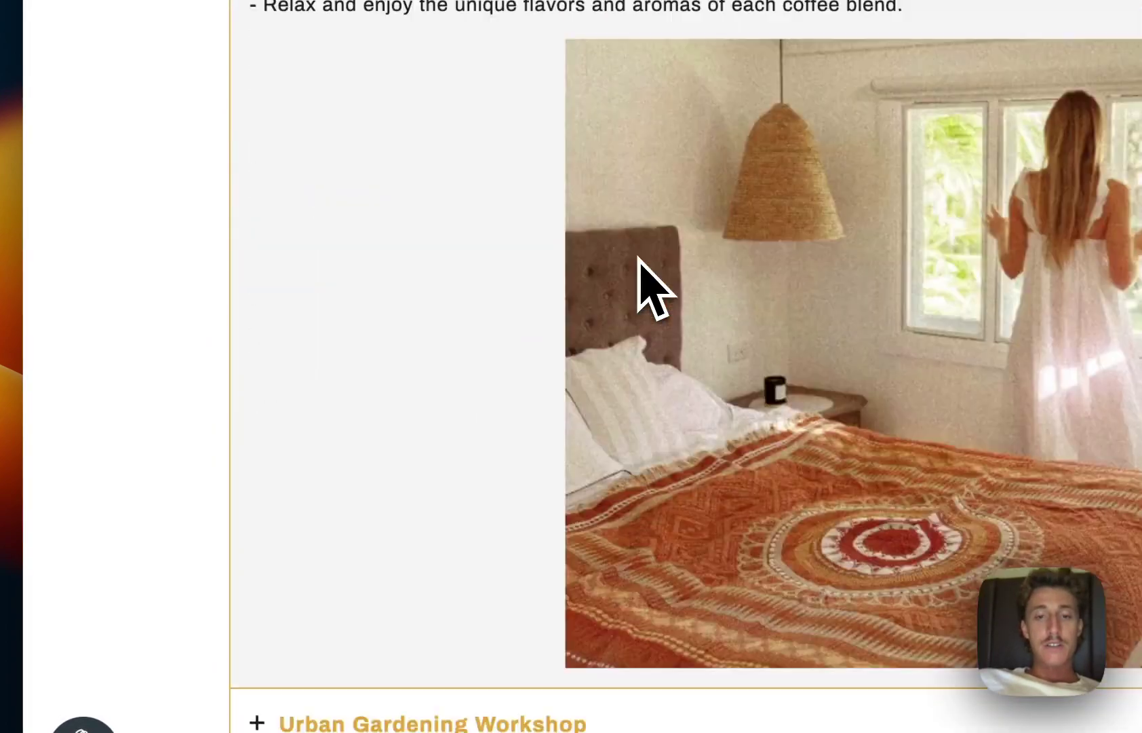
{"action": "scroll", "coordinate": [638, 286], "scroll_direction": "up", "scroll_amount": 14}
{"action": "left_click", "coordinate": [271, 562]}
{"action": "scroll", "coordinate": [278, 594], "scroll_direction": "down", "scroll_amount": 3}
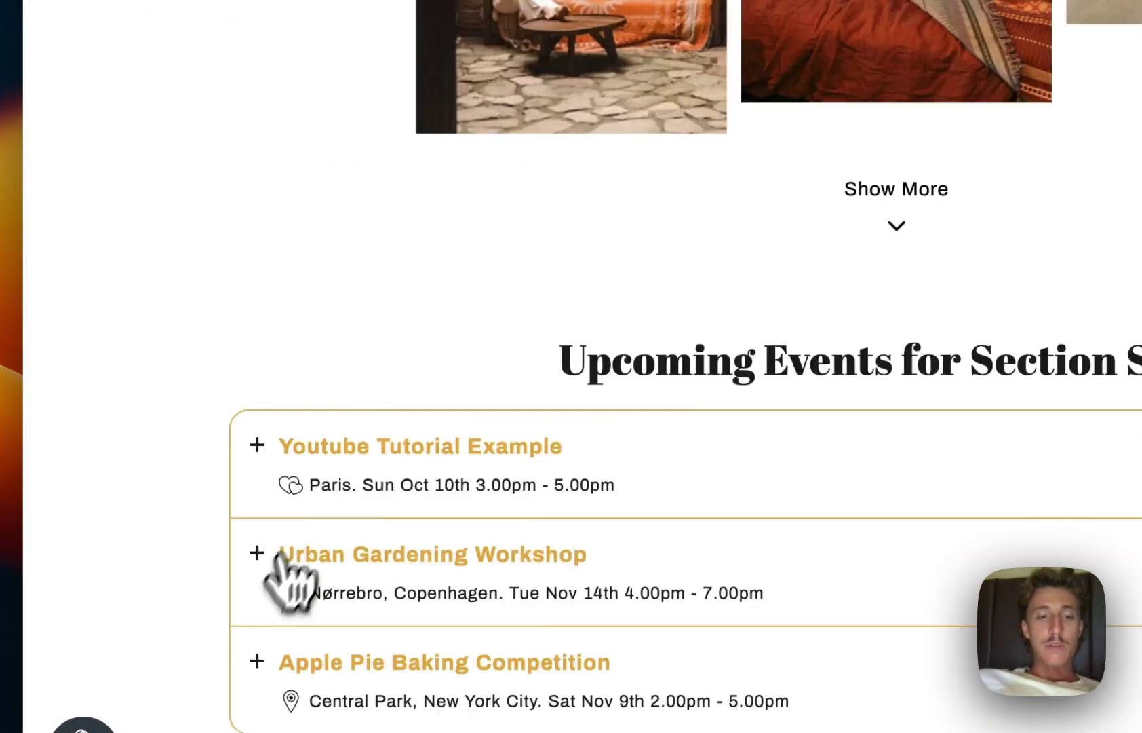